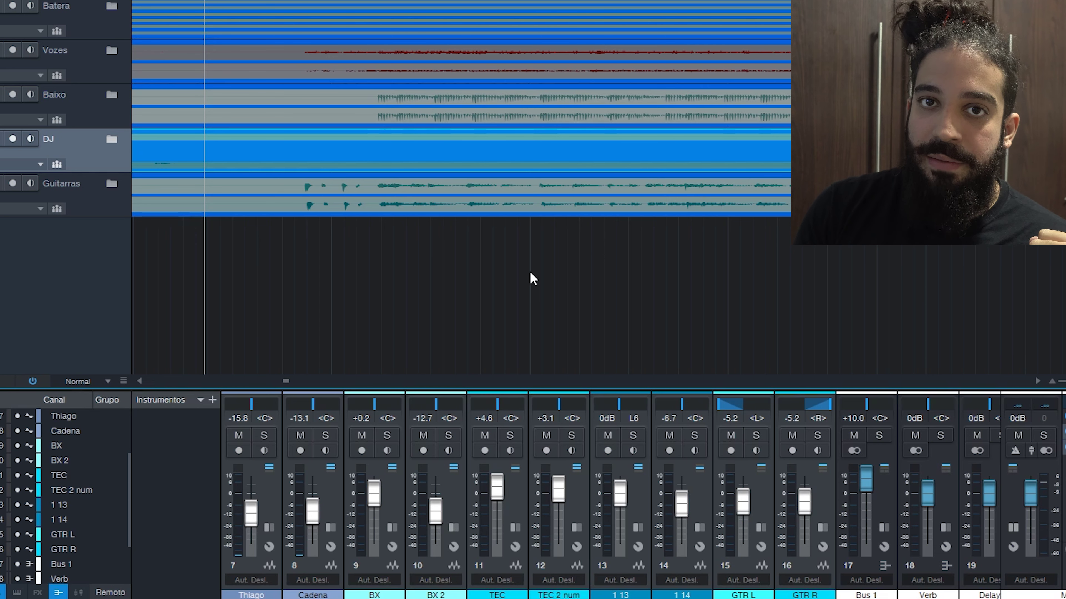
# Expand the Guitarras folder and pan the GTR L channel to the centre.
pyautogui.click(111, 183)
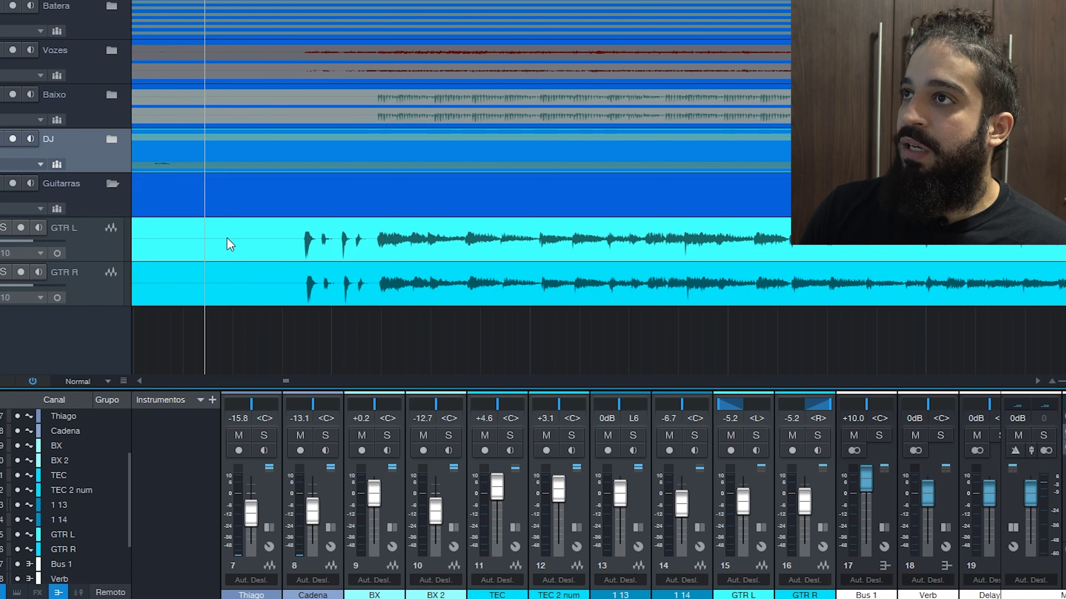
pyautogui.click(110, 247)
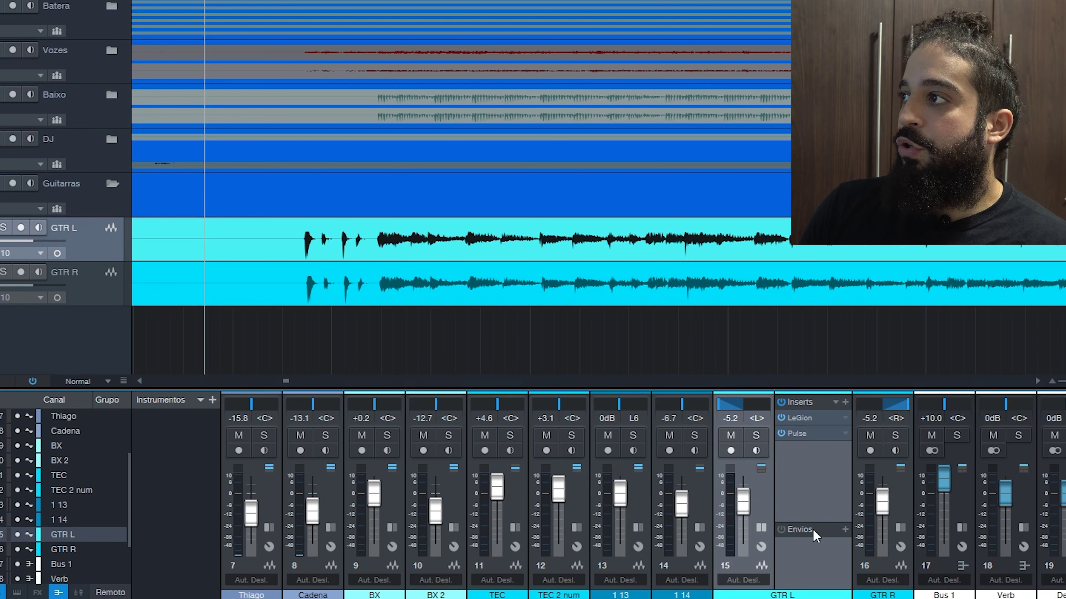
pyautogui.moveTo(719, 406); pyautogui.dragTo(743, 405)
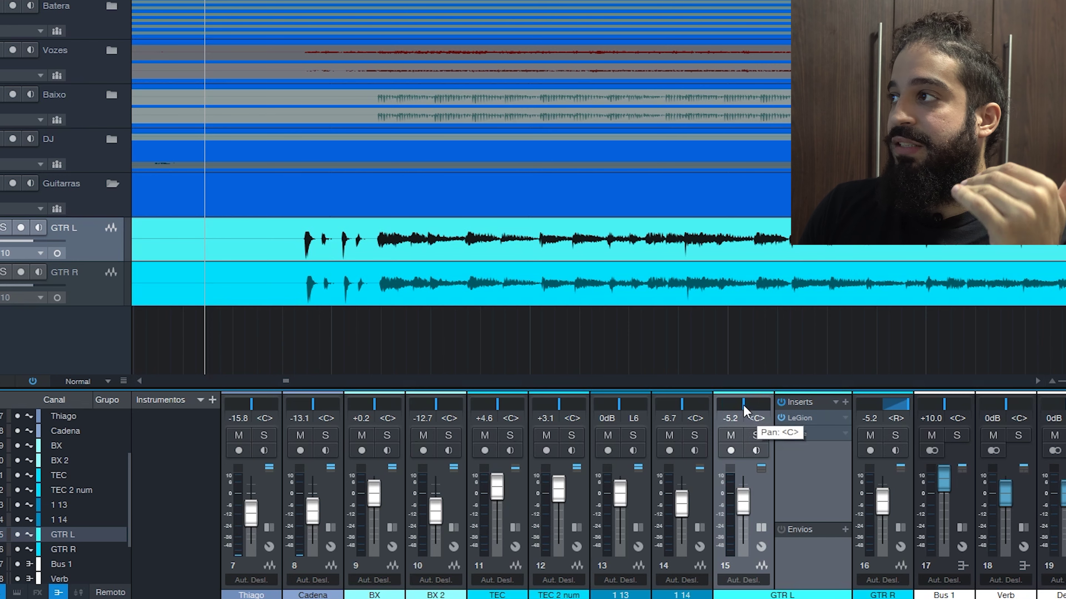
# Bypass all GTR L inserts and play the track soloed, returning its pan to hard left after listening.
pyautogui.click(780, 402)
pyautogui.click(757, 436)
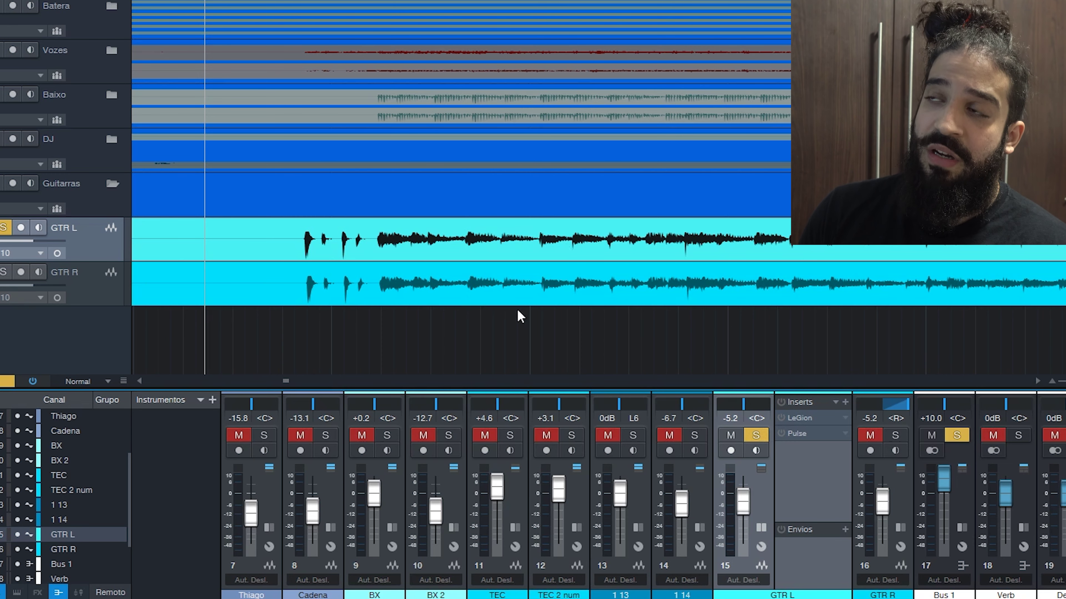
pyautogui.press('space')
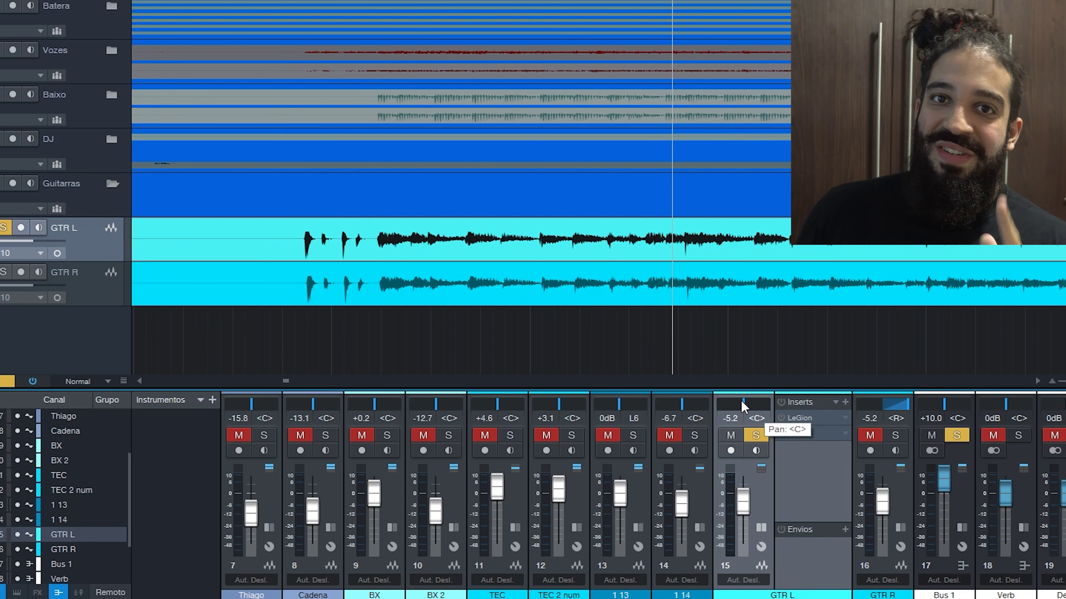
pyautogui.moveTo(743, 407); pyautogui.dragTo(459, 373)
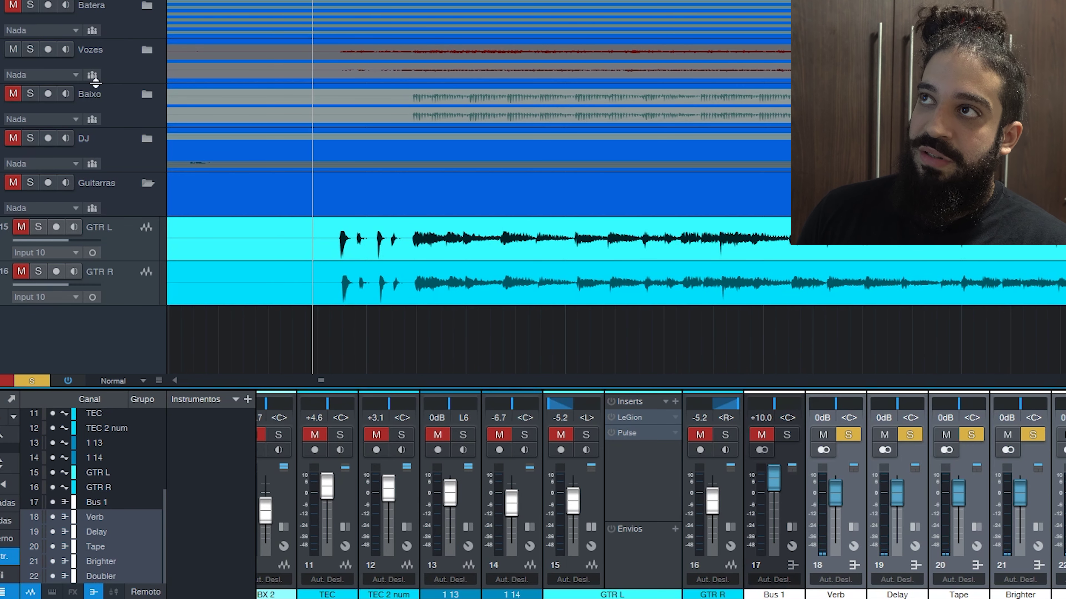
# Expand the Vozes folder and listen to the vocals soloed, releasing the solo after playback.
pyautogui.click(58, 67)
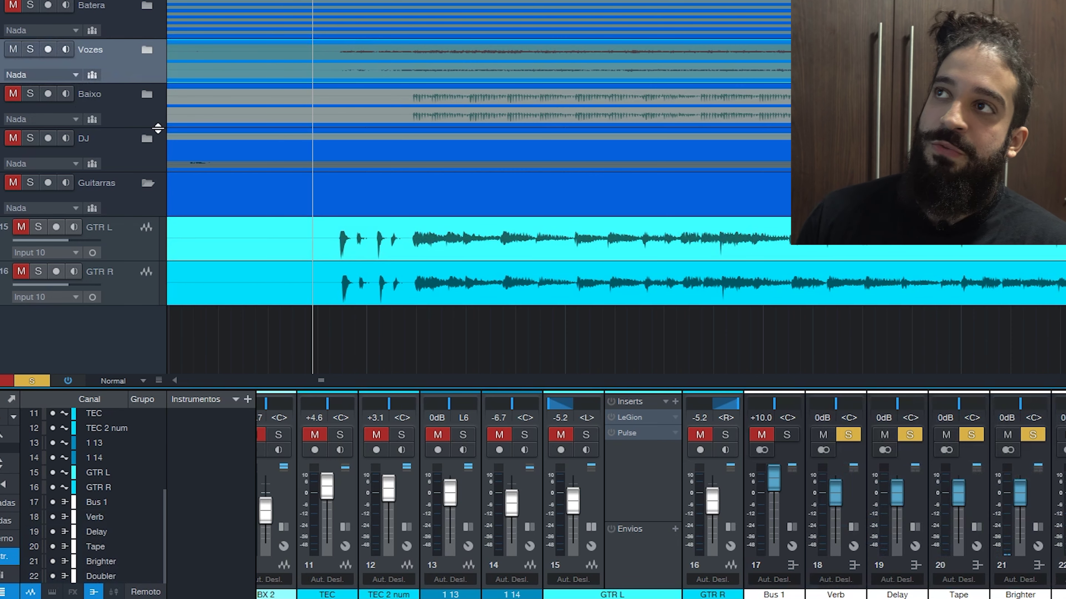
pyautogui.click(146, 50)
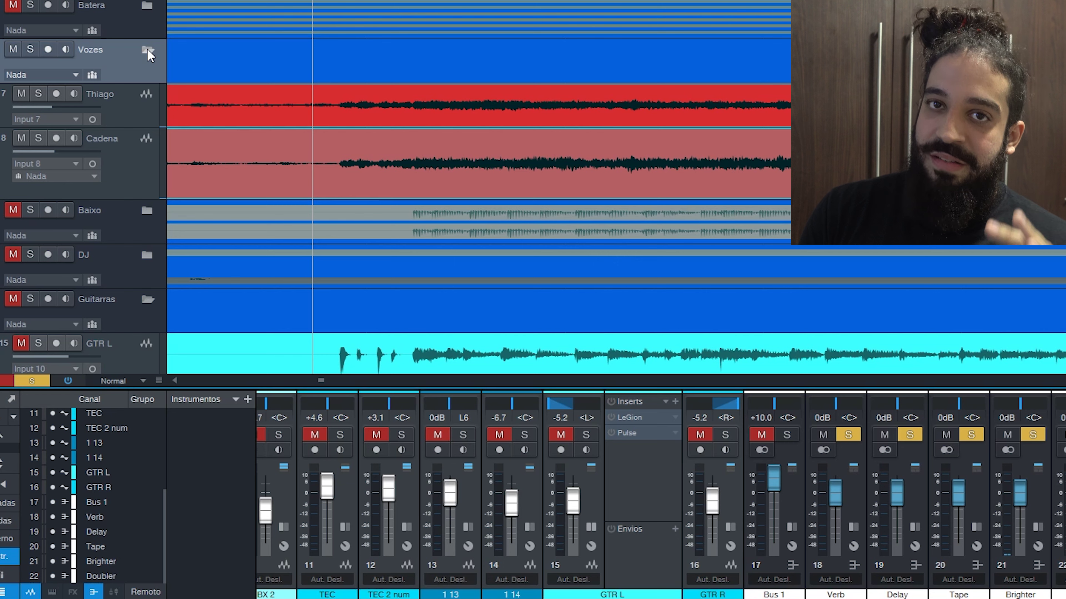
pyautogui.press('s')
pyautogui.press('space')
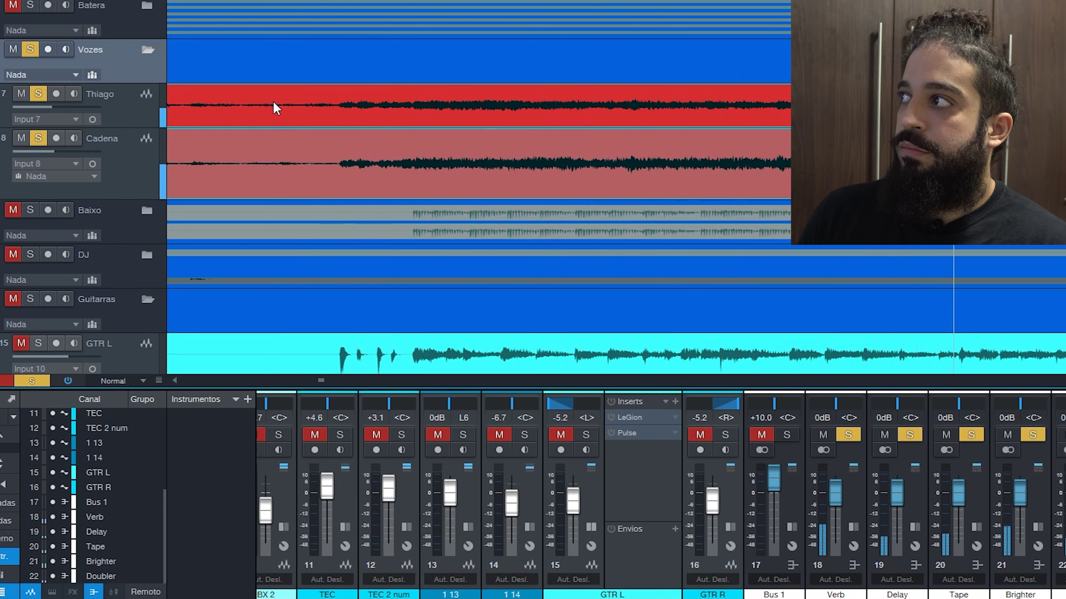
pyautogui.press('s')
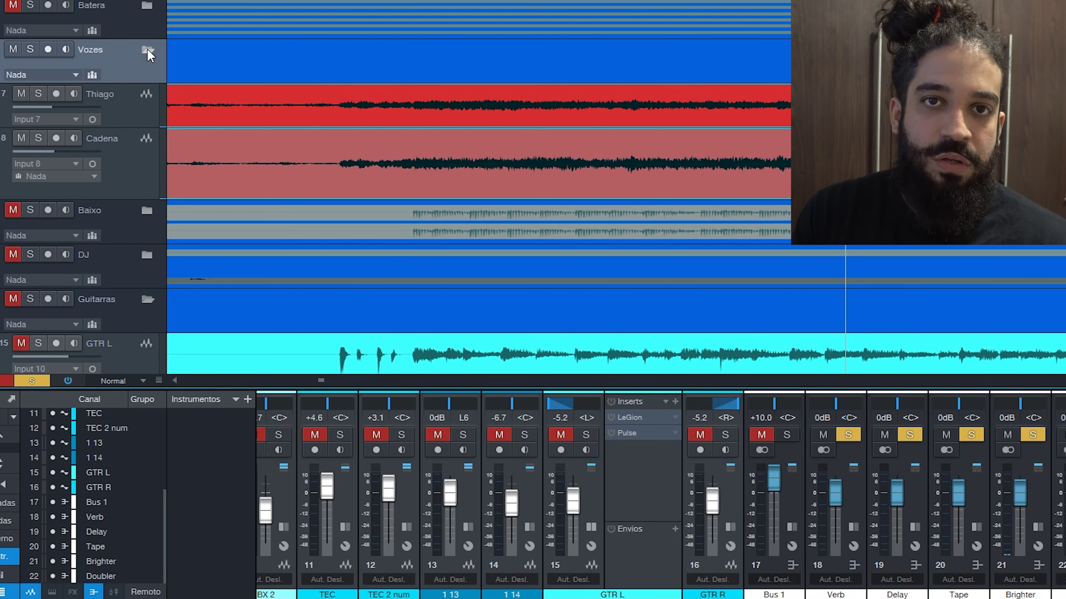
# Solo the Vozes, Batera, Baixo and DJ folders and play the mix without the guitars.
pyautogui.click(30, 49)
pyautogui.click(30, 5)
pyautogui.click(30, 210)
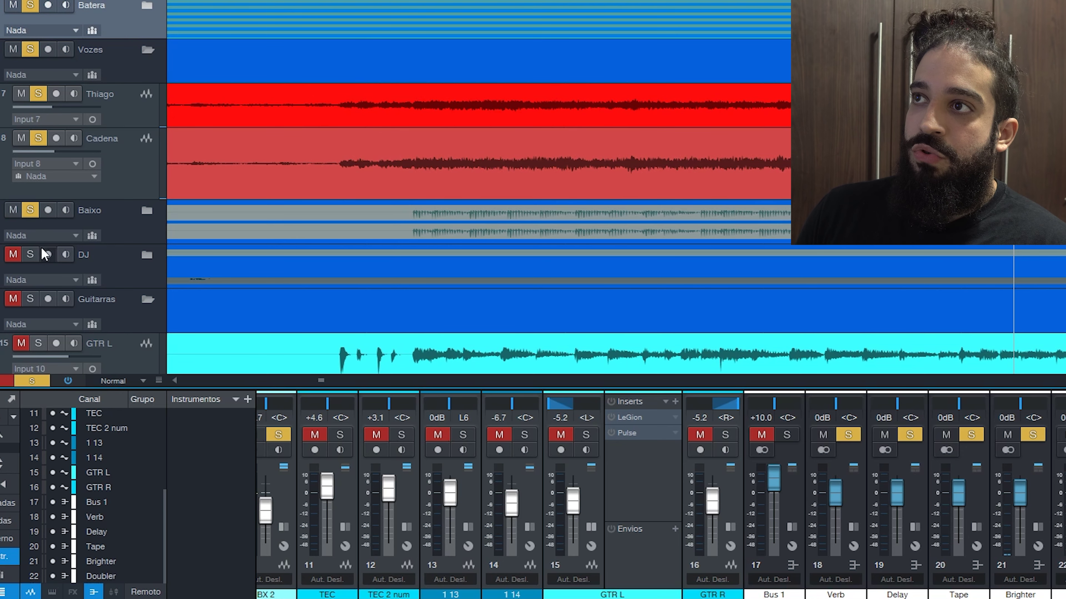
pyautogui.click(31, 255)
pyautogui.press('space')
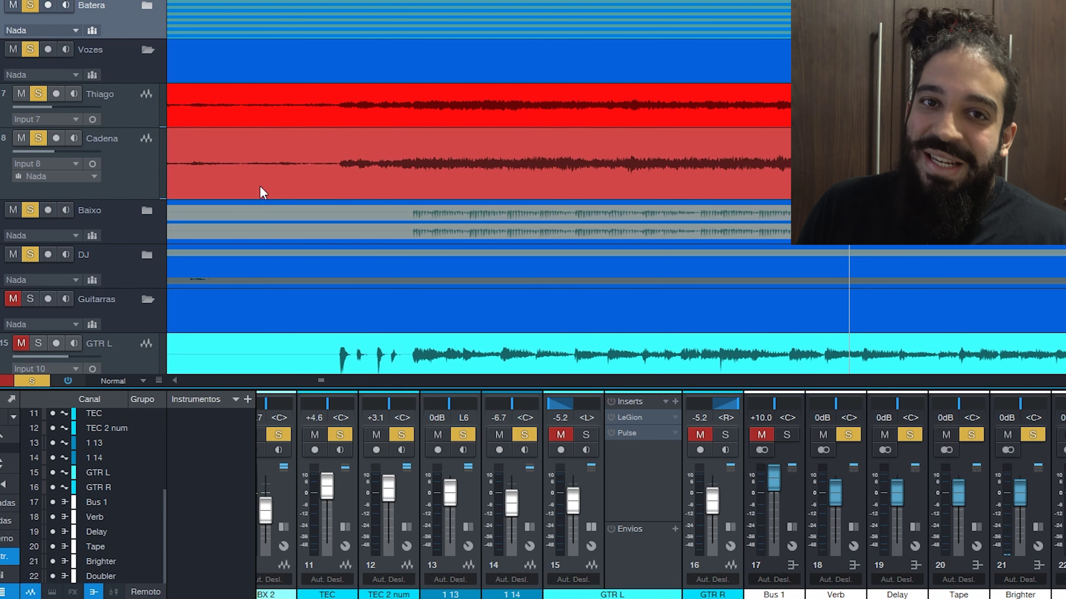
# Add the Guitarras folder to the soloed group and play the mix with both guitars.
pyautogui.scroll(-2, 291, 287)
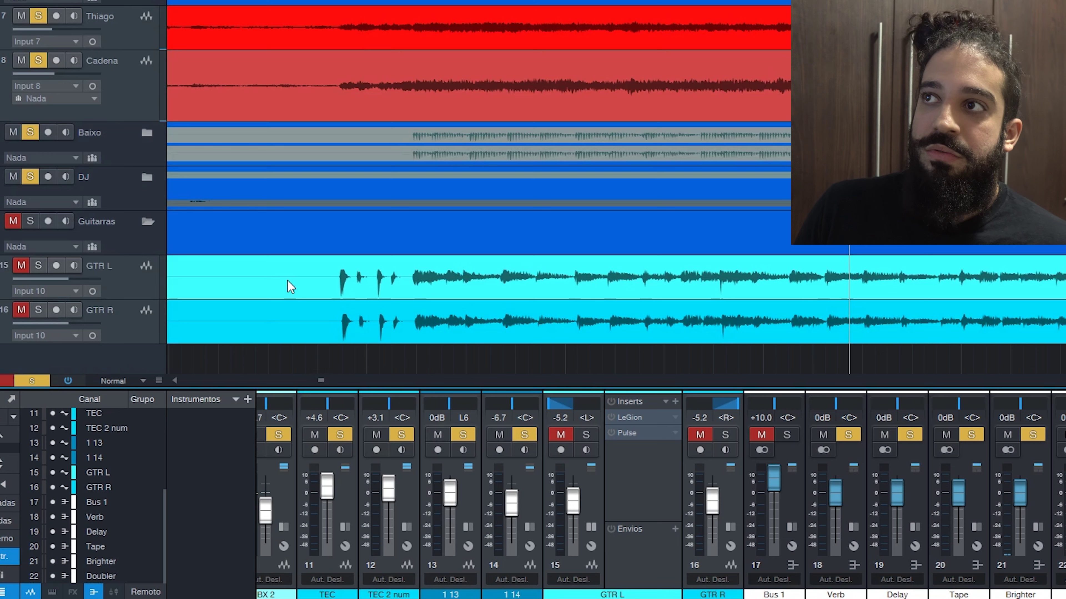
pyautogui.click(131, 246)
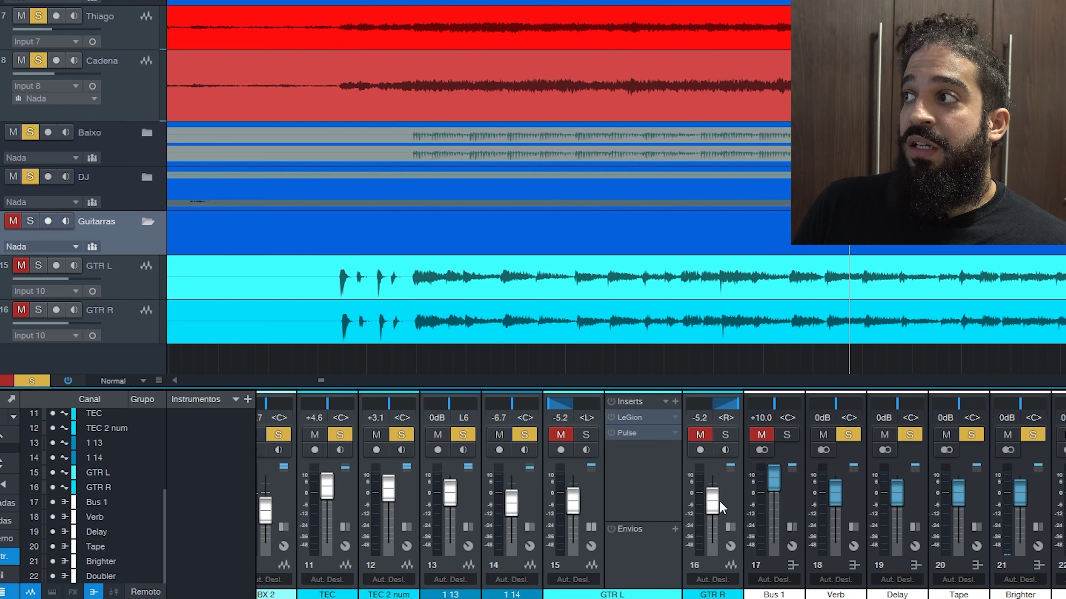
pyautogui.click(733, 504)
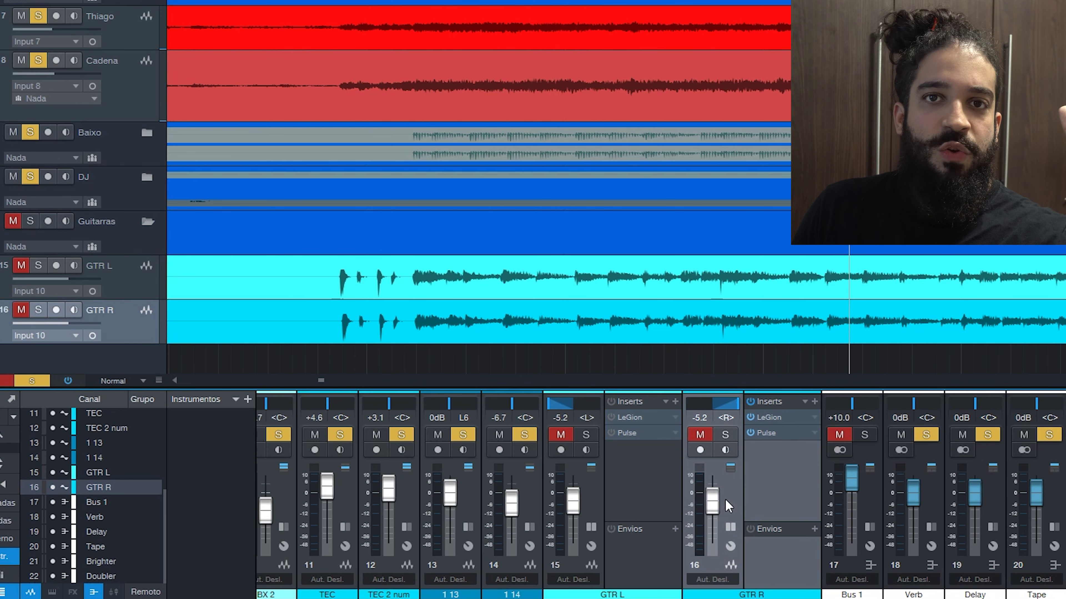
pyautogui.click(30, 221)
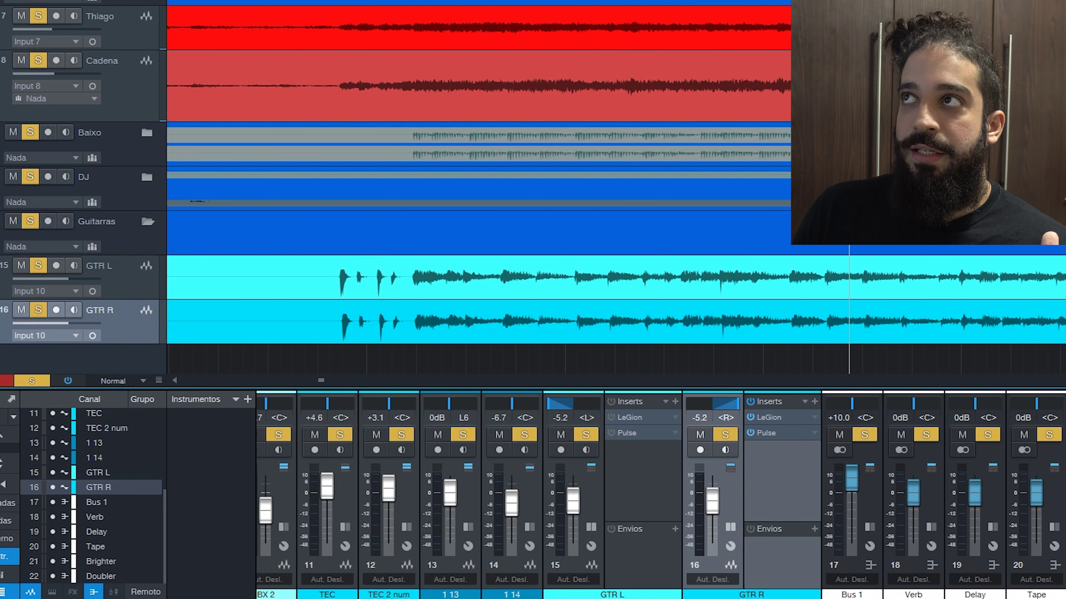
pyautogui.press('space')
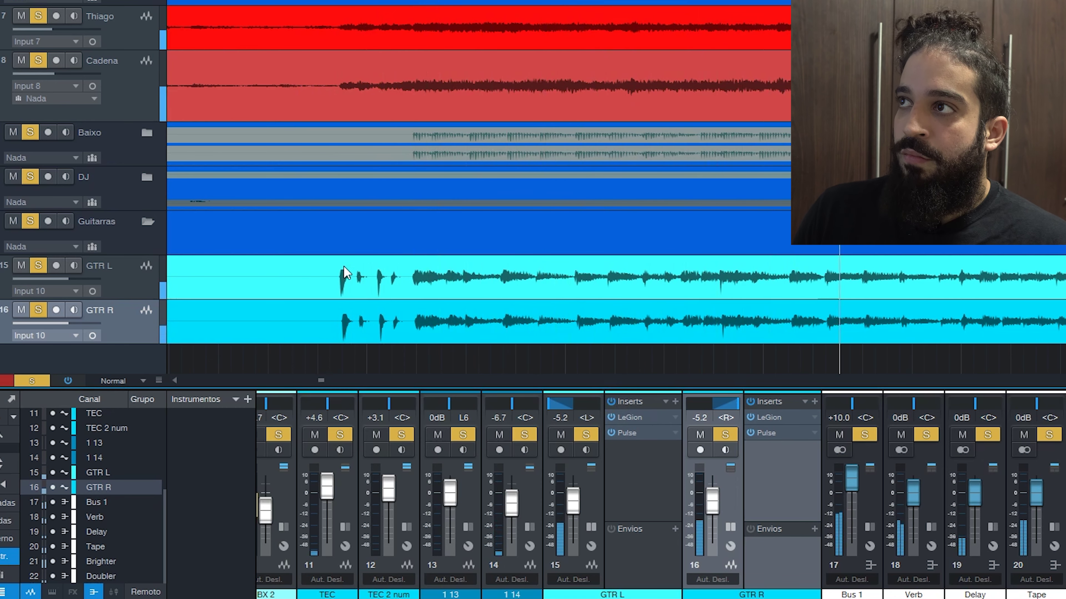
# Examine the LeGion amp and the Pulse cabinet settings in the GTR R inserts.
pyautogui.click(796, 416)
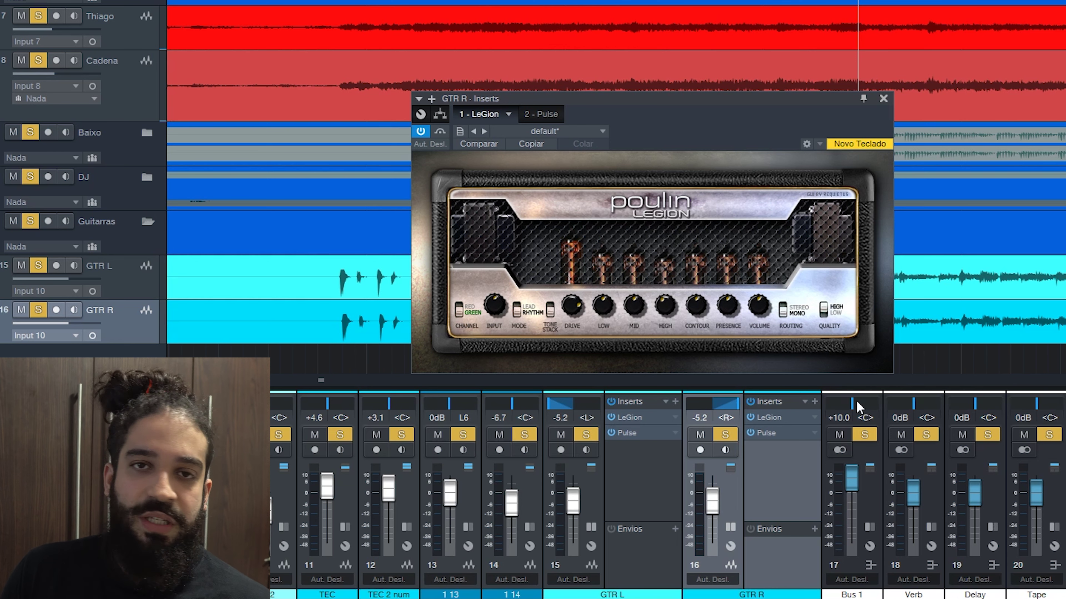
pyautogui.click(792, 441)
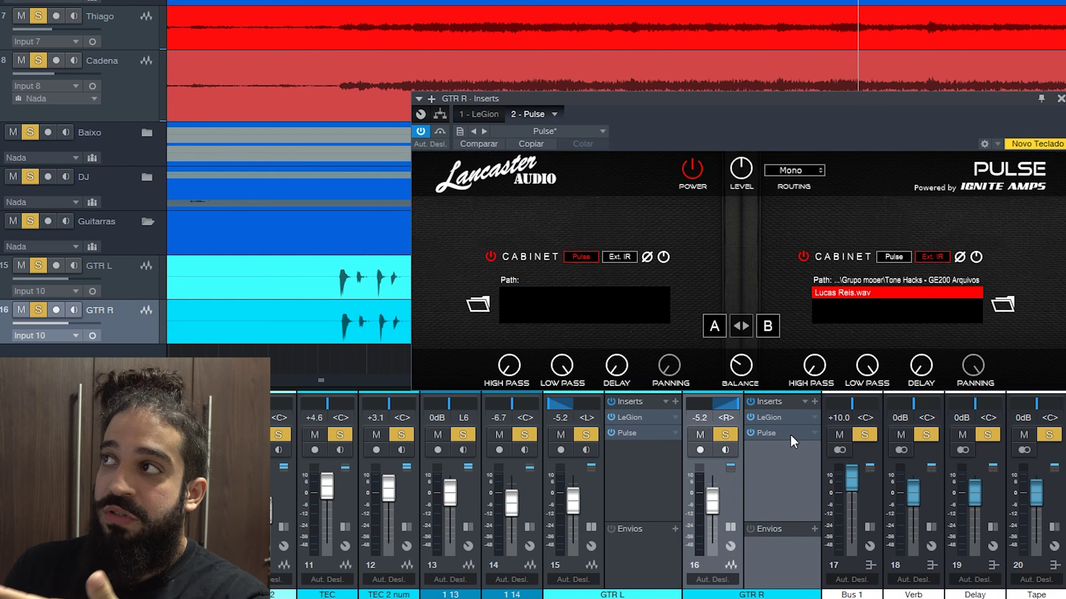
pyautogui.moveTo(788, 105); pyautogui.dragTo(732, 86)
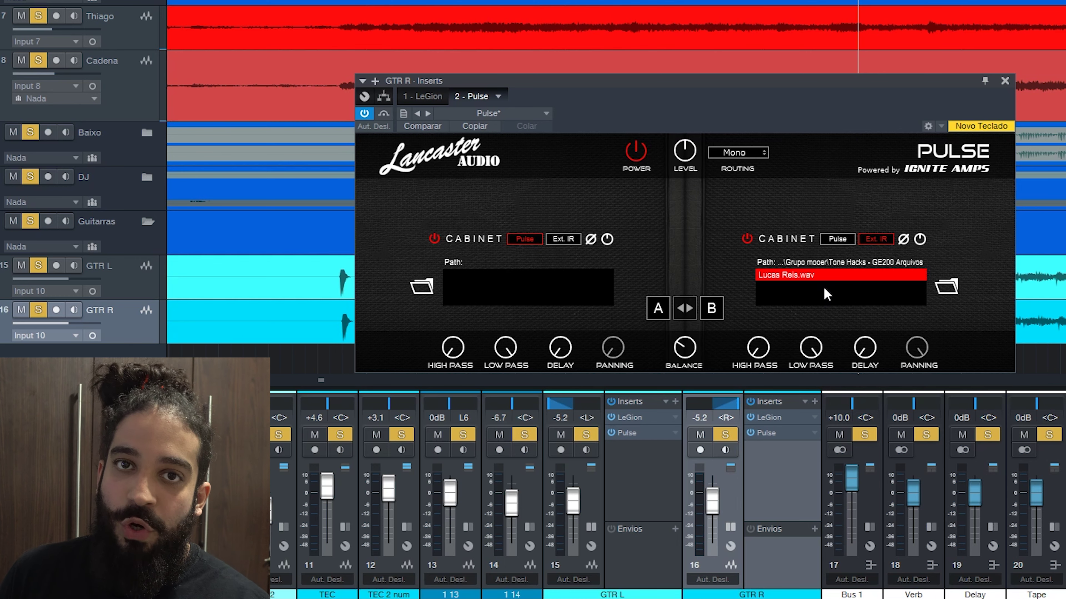
pyautogui.moveTo(680, 351)
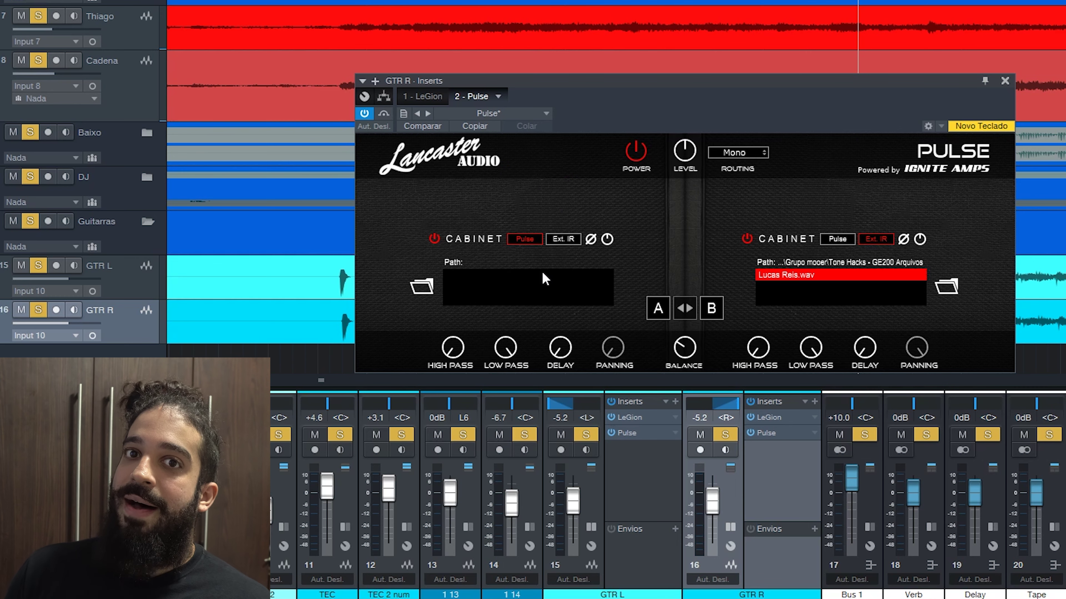
# Take Batera, Vozes, Baixo and DJ out of solo and play only the Guitarras folder.
pyautogui.click(130, 205)
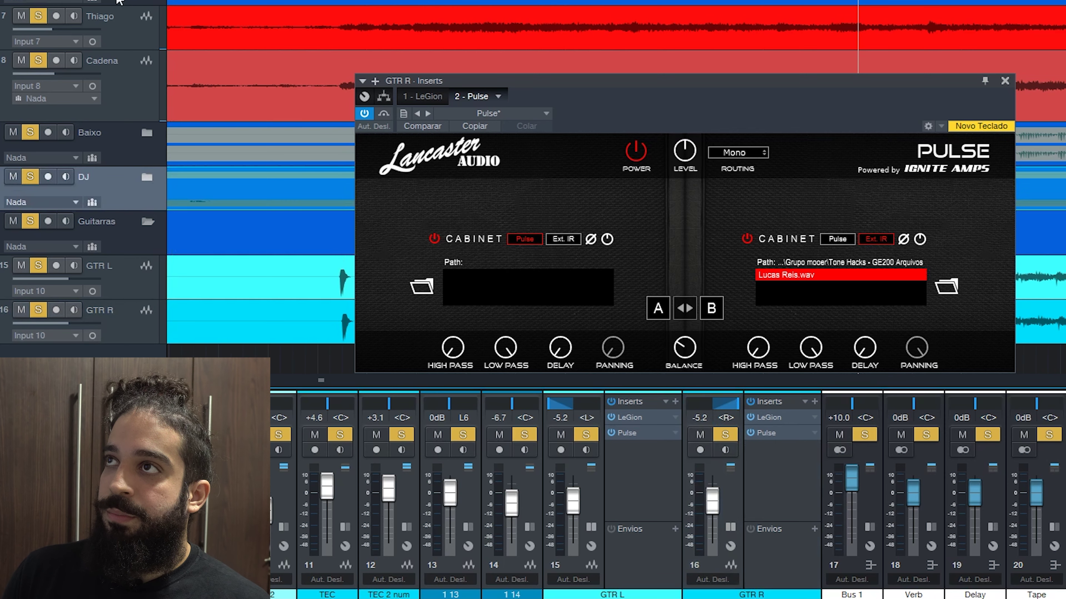
pyautogui.click(146, 40)
pyautogui.scroll(2, 309, 105)
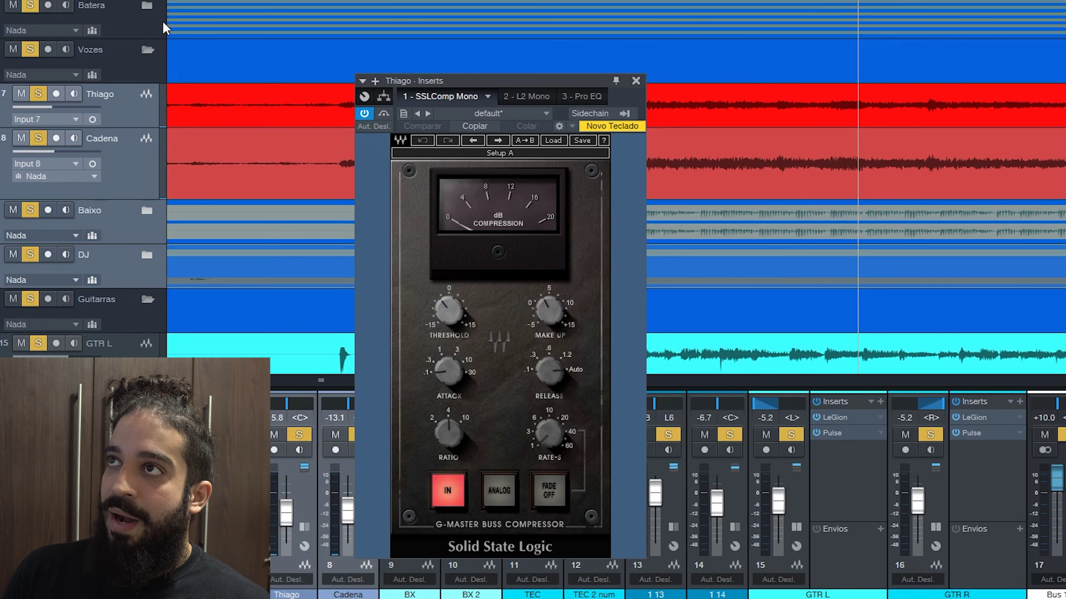
pyautogui.click(29, 5)
pyautogui.click(13, 5)
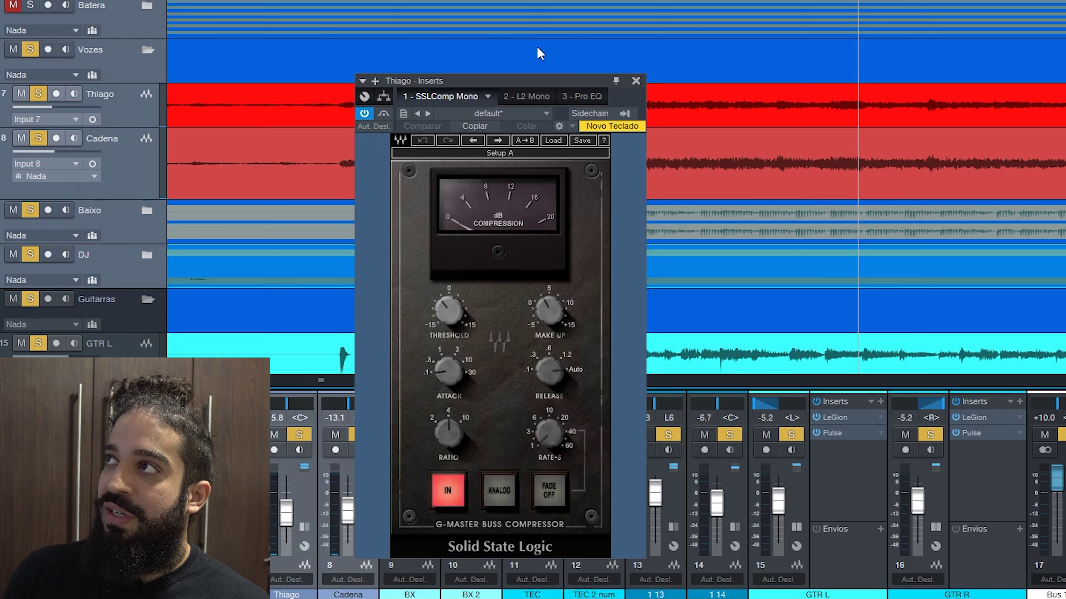
pyautogui.click(636, 80)
pyautogui.click(29, 49)
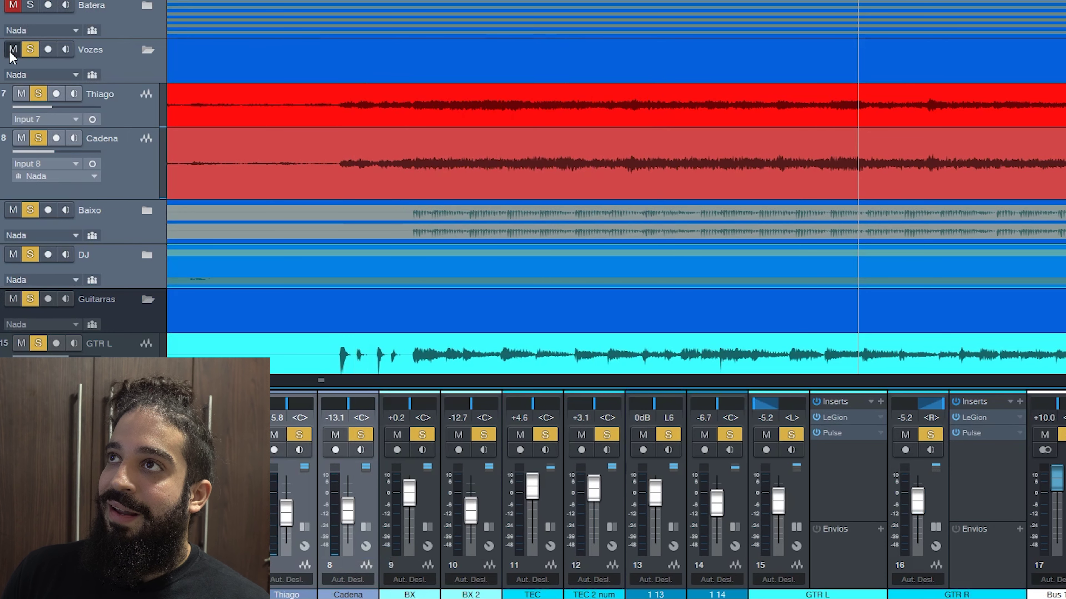
pyautogui.click(13, 49)
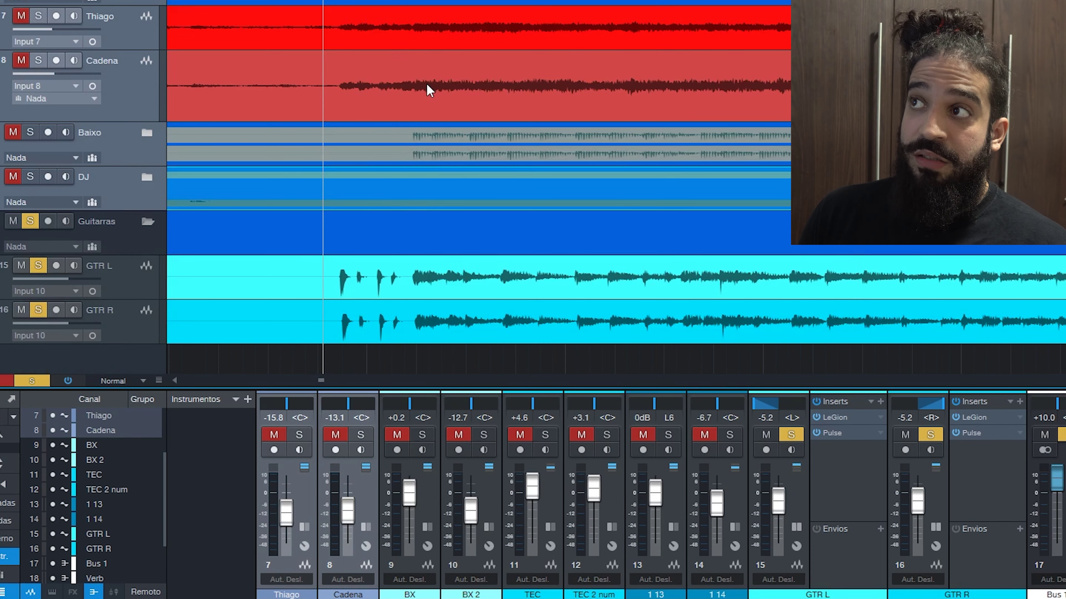
pyautogui.press('space')
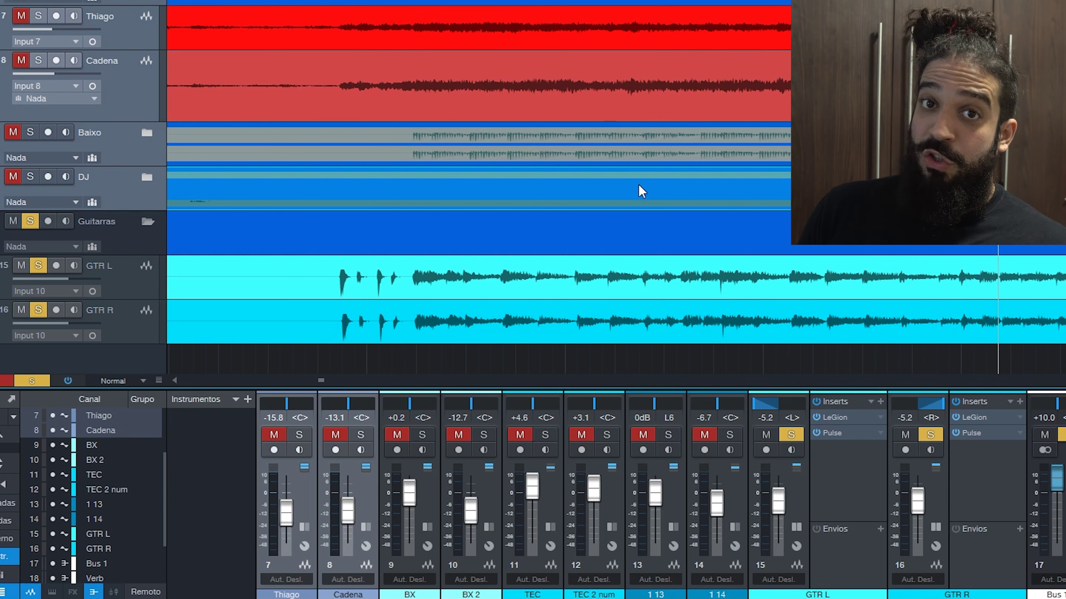
# Compare the GTR L and GTR R recordings by selecting their clips alternately.
pyautogui.click(462, 285)
pyautogui.click(484, 325)
pyautogui.click(478, 280)
pyautogui.click(484, 329)
pyautogui.click(483, 280)
pyautogui.click(496, 338)
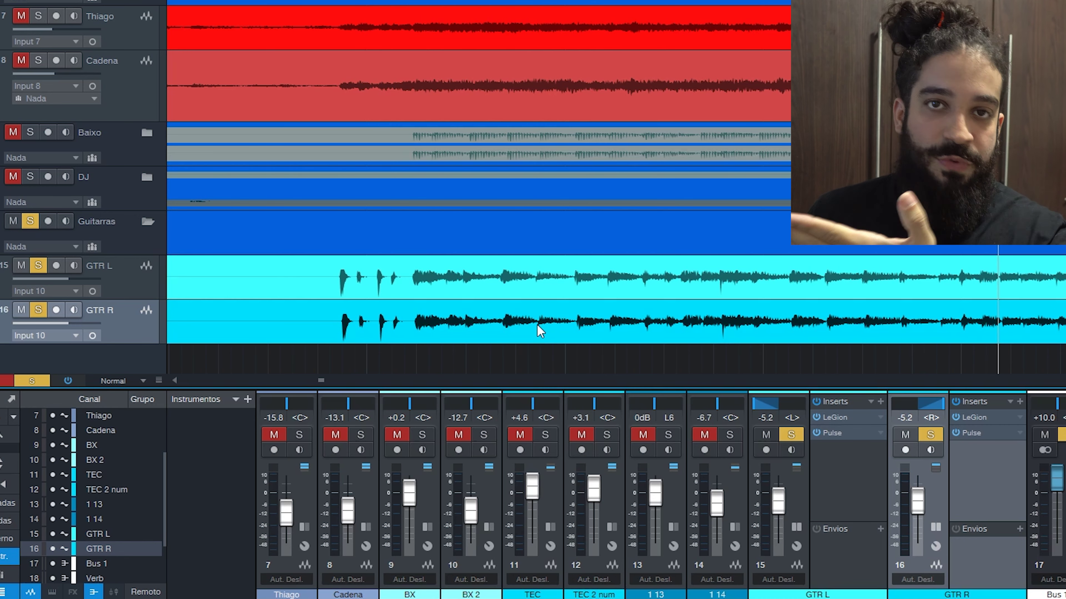
# Remove GTR R from solo, set the GTR L pan to 0, and play GTR L alone.
pyautogui.click(582, 258)
pyautogui.click(43, 313)
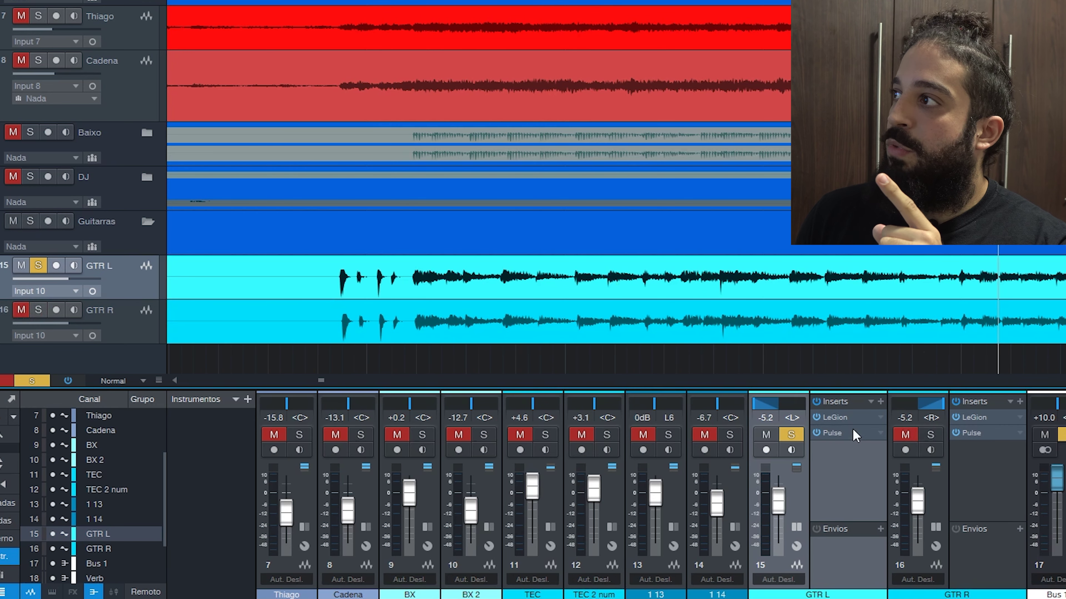
pyautogui.doubleClick(791, 419)
pyautogui.write('0')
pyautogui.press('Return')
pyautogui.press('space')
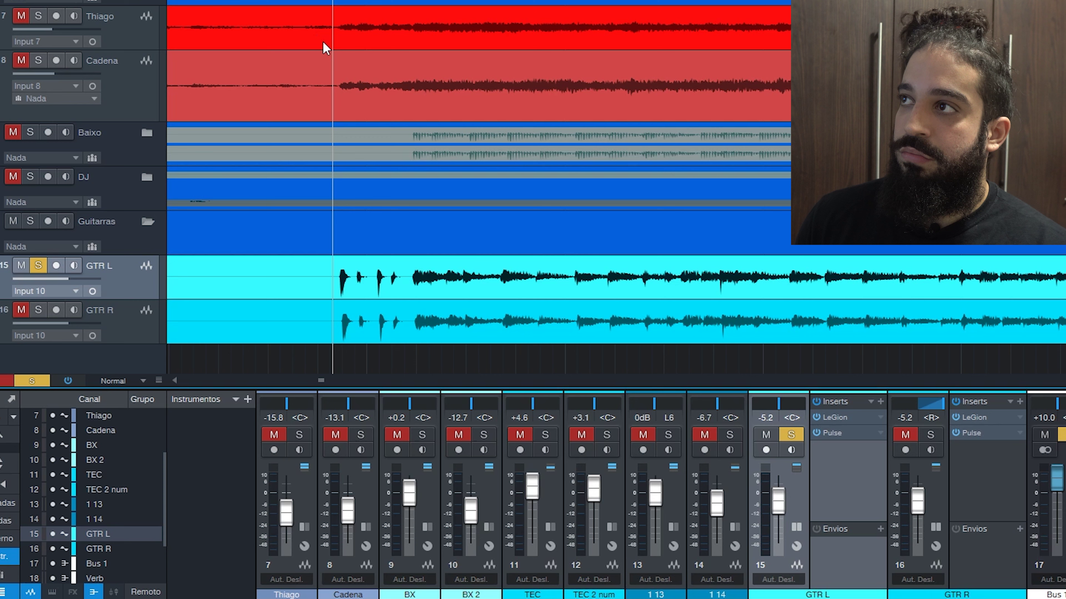
pyautogui.press('space')
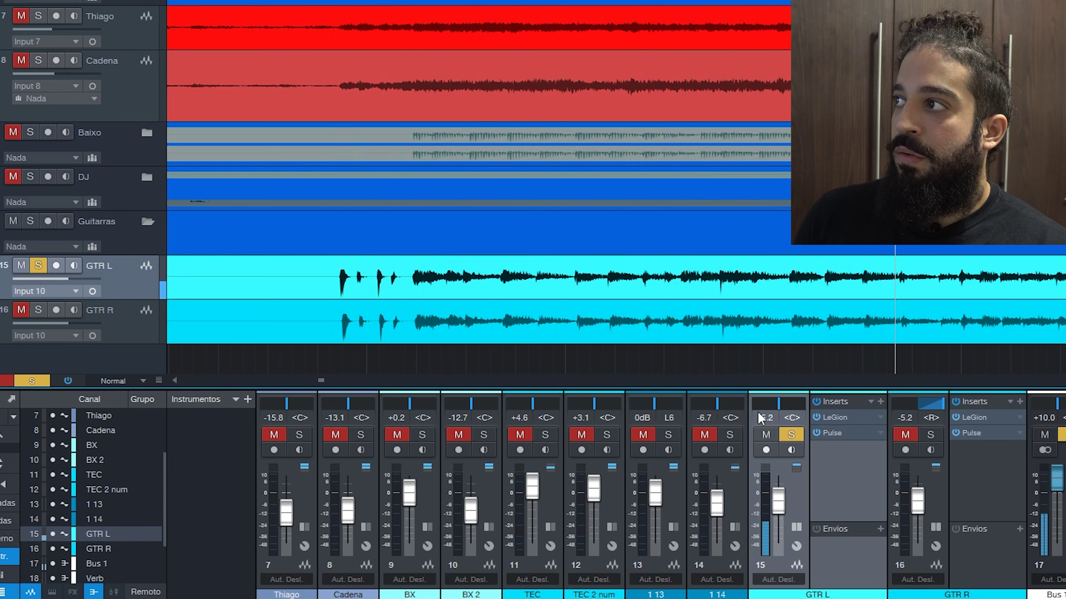
# Pan GTR L back to hard left, solo GTR R as well, and play both guitars together.
pyautogui.moveTo(785, 415); pyautogui.dragTo(842, 424)
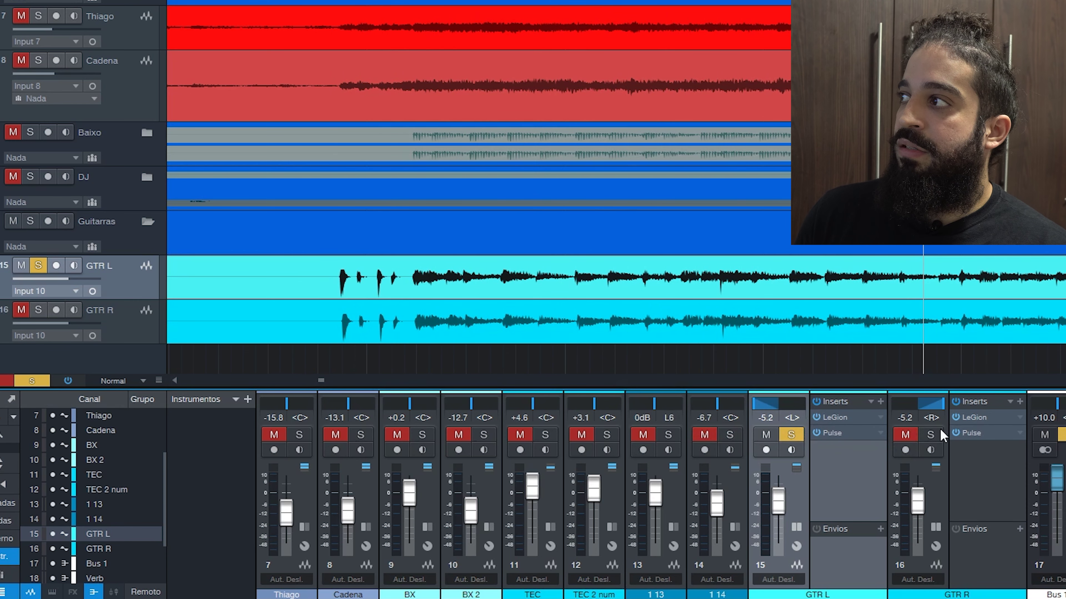
pyautogui.click(931, 432)
pyautogui.press('space')
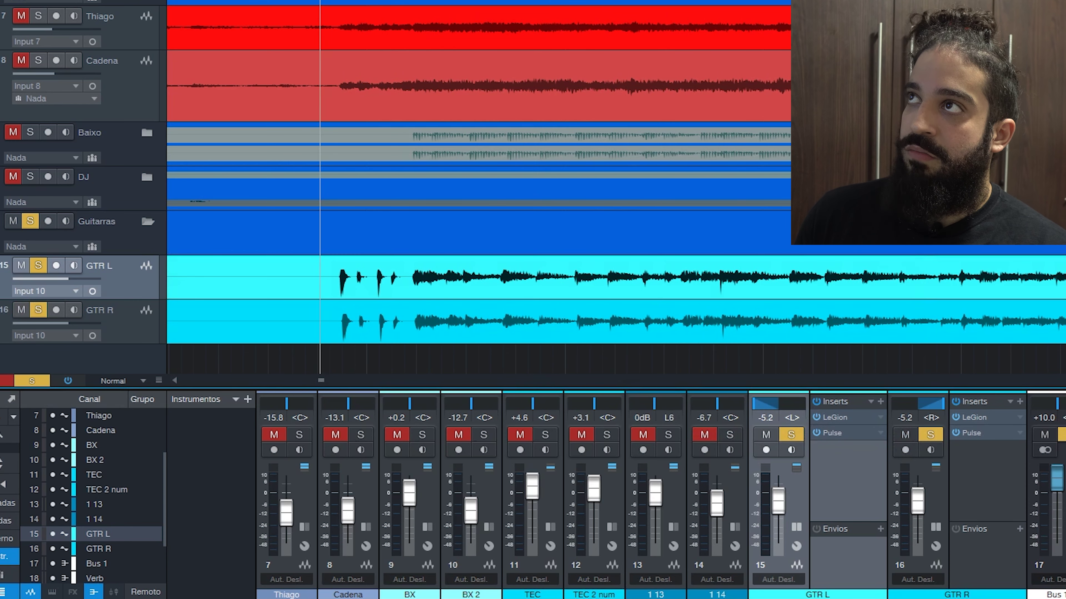
pyautogui.press('space')
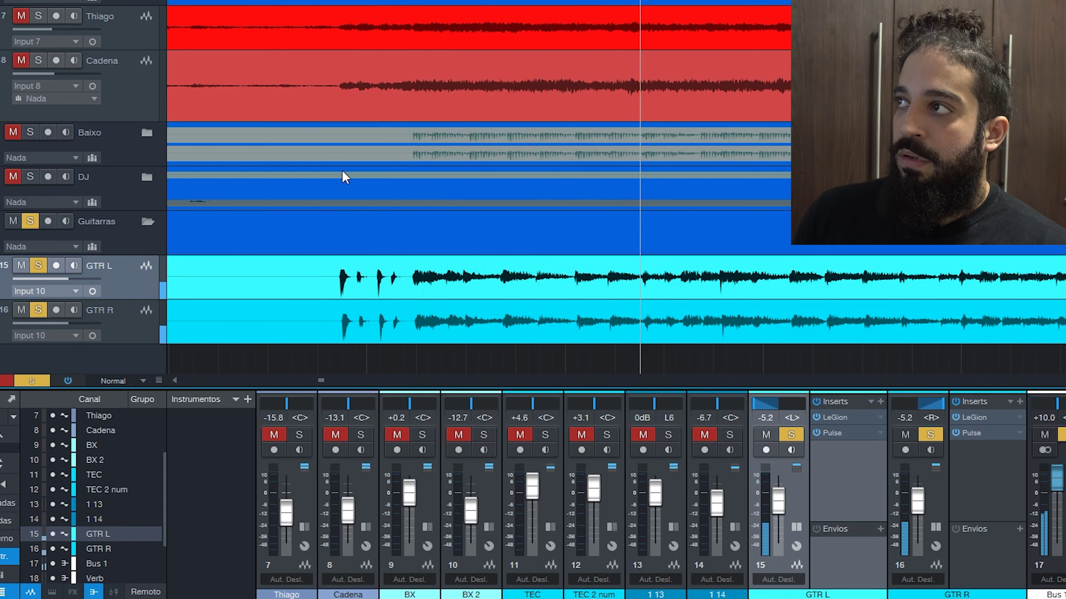
pyautogui.press('space')
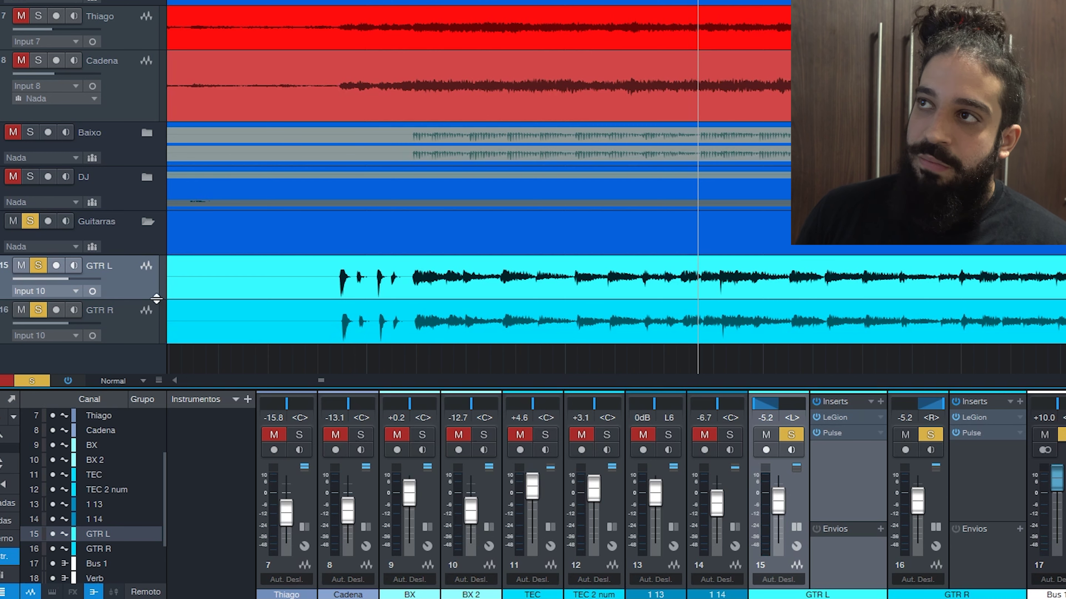
# Examine the first note of GTR L and GTR R up close, selecting their clips to compare the timing of the two recordings.
pyautogui.press('e')
pyautogui.press('e')
pyautogui.press('e')
pyautogui.press('e')
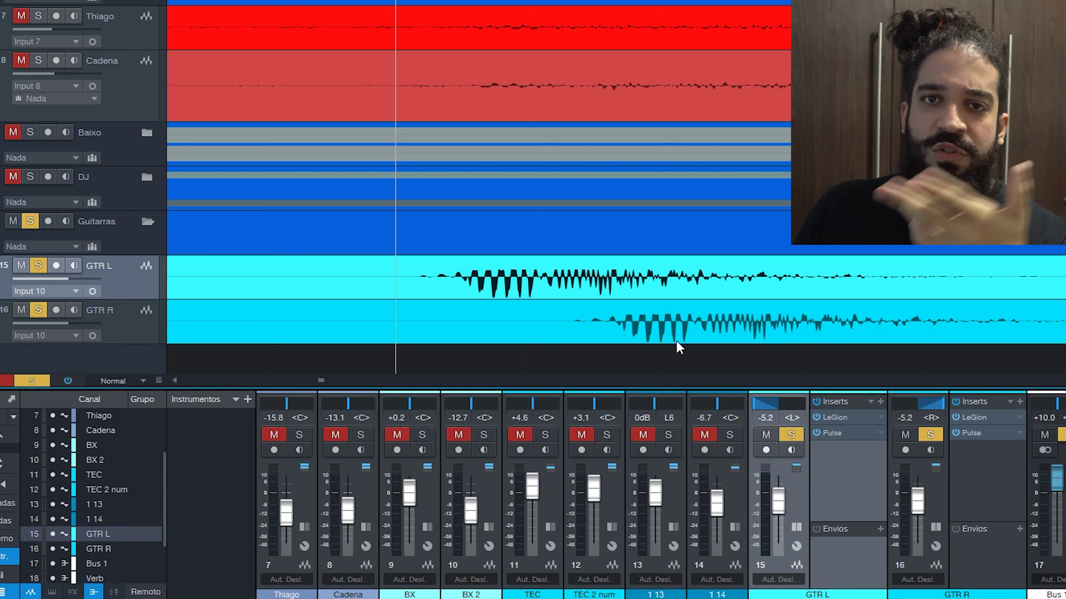
pyautogui.click(671, 334)
pyautogui.click(677, 283)
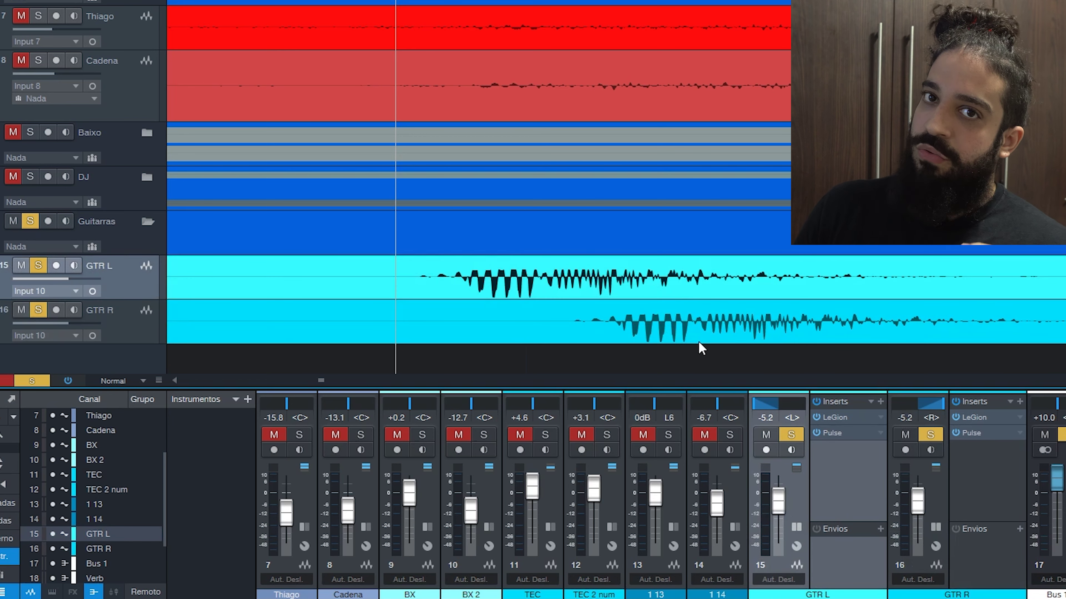
pyautogui.click(679, 354)
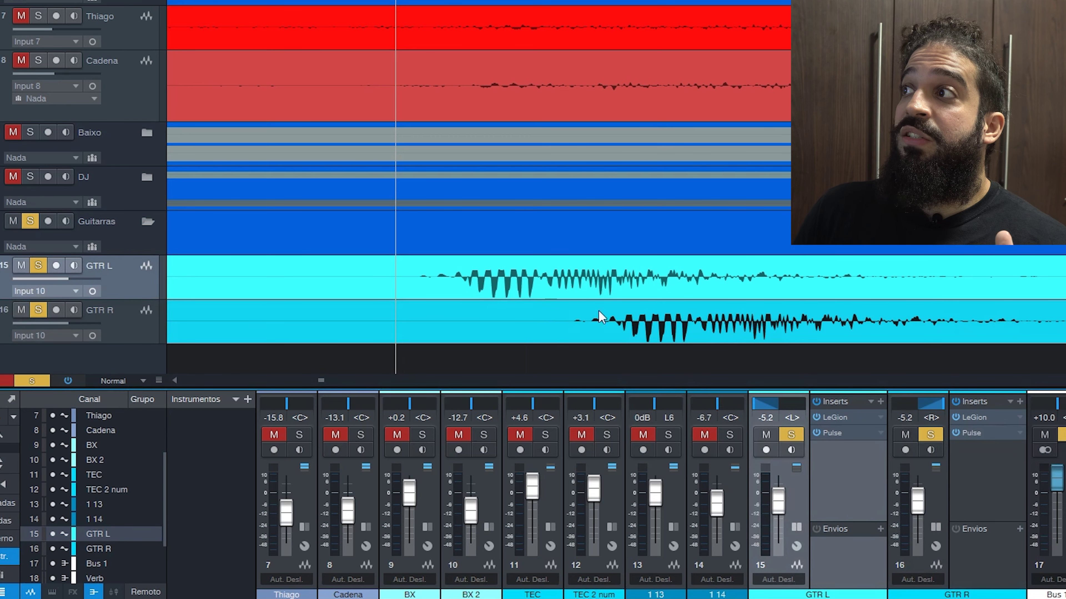
pyautogui.click(629, 325)
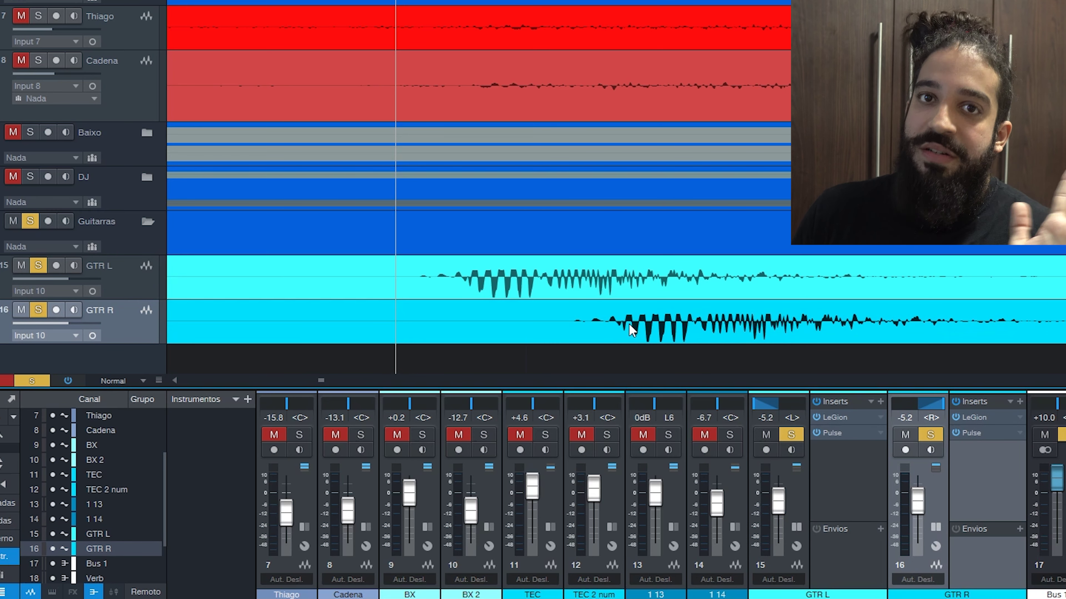
# Remove the GTR R track and make a complete duplicate of the GTR L track.
pyautogui.rightClick(138, 336)
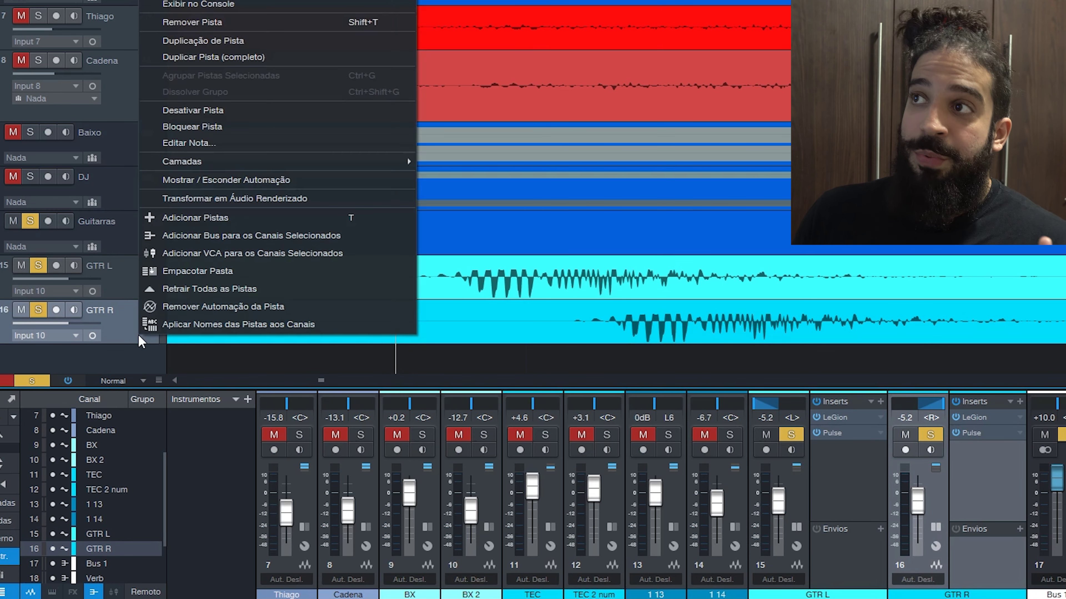
pyautogui.click(309, 23)
pyautogui.click(123, 334)
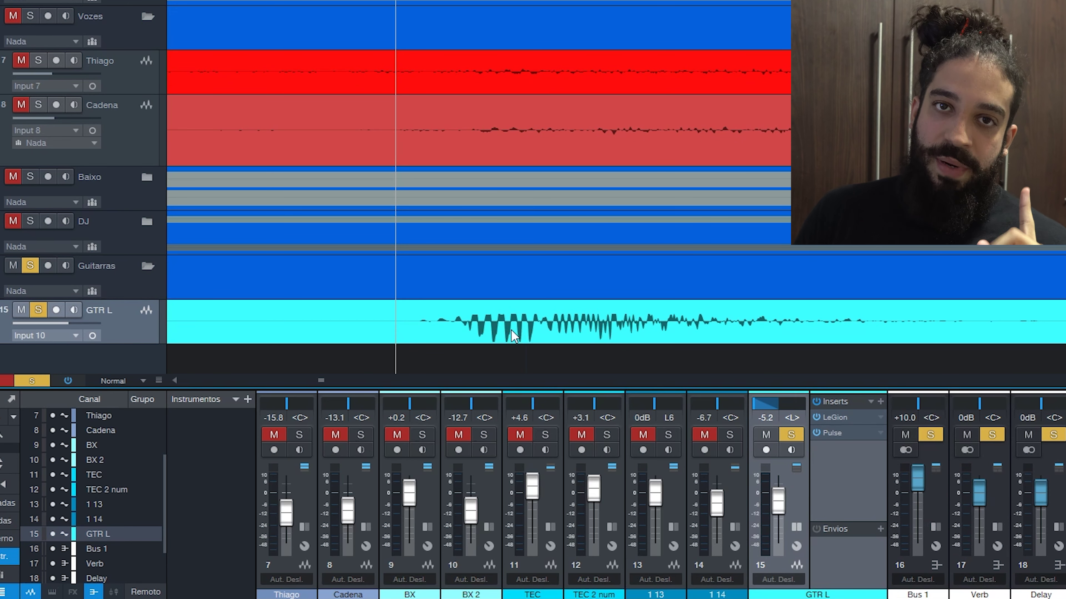
pyautogui.rightClick(127, 329)
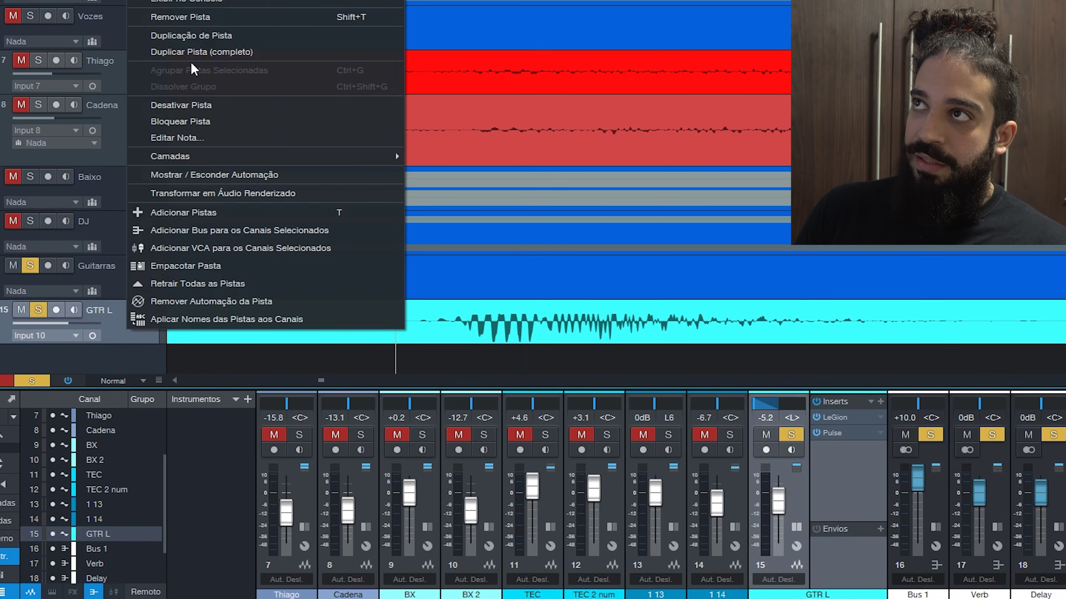
pyautogui.click(197, 52)
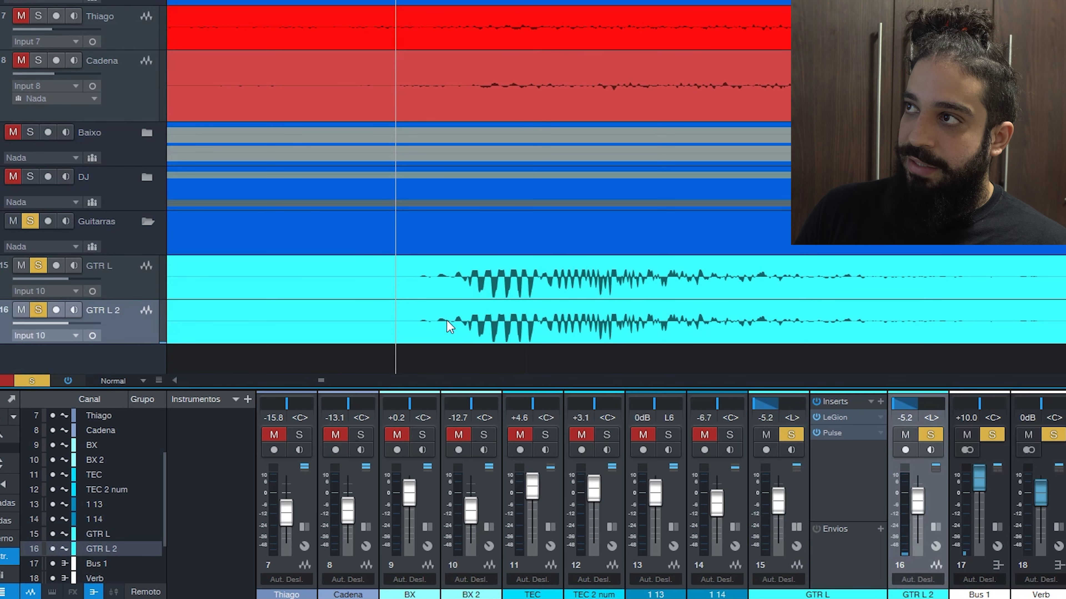
# Pan the duplicated GTR L 2 track hard right and play it together with GTR L.
pyautogui.click(456, 324)
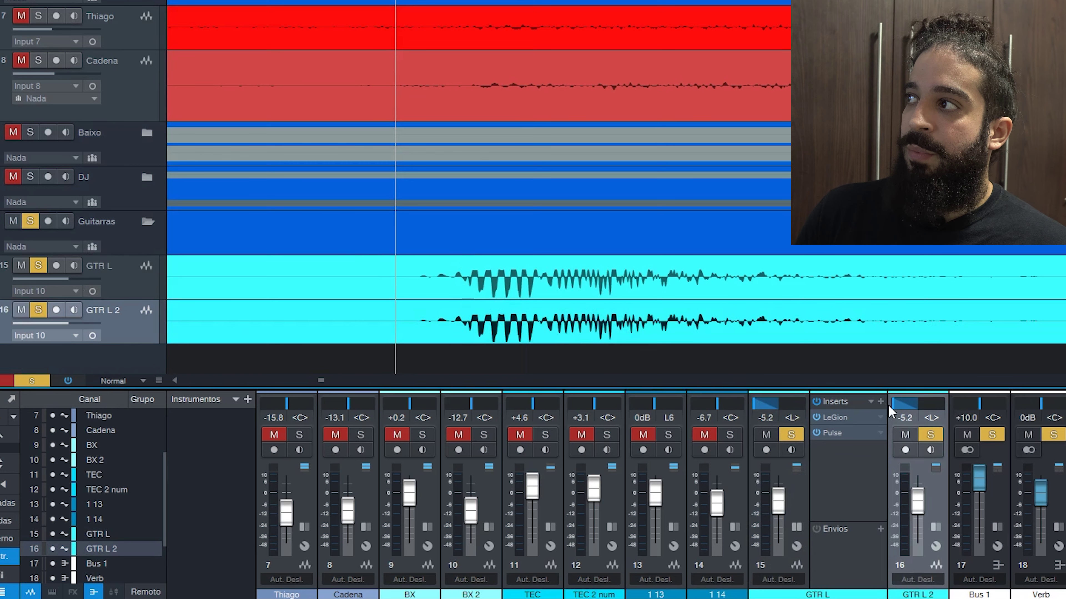
pyautogui.moveTo(892, 403); pyautogui.dragTo(960, 410)
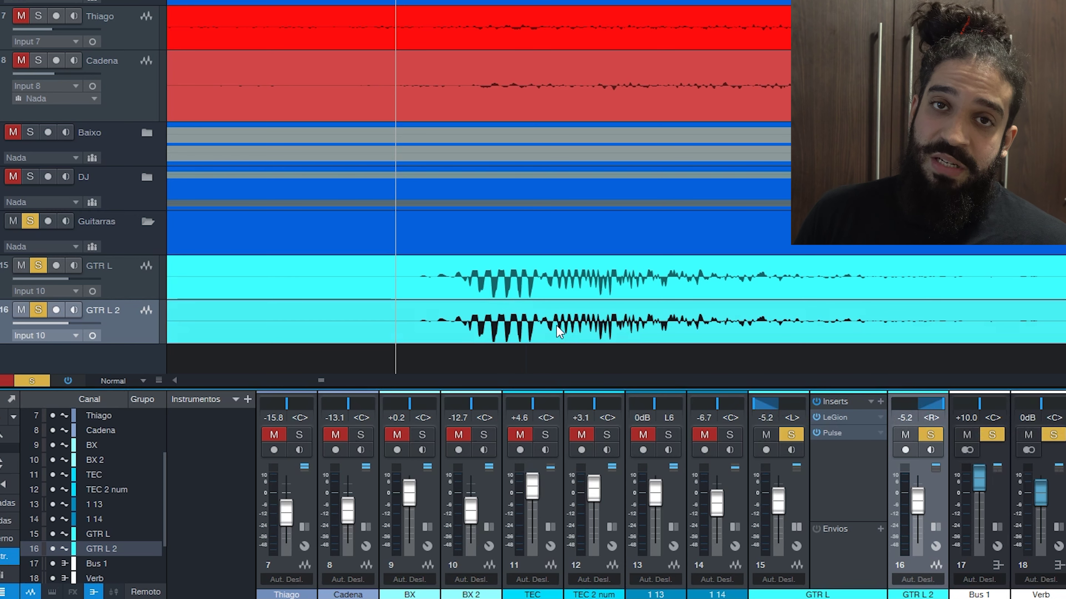
pyautogui.press('e')
pyautogui.press('e')
pyautogui.press('e')
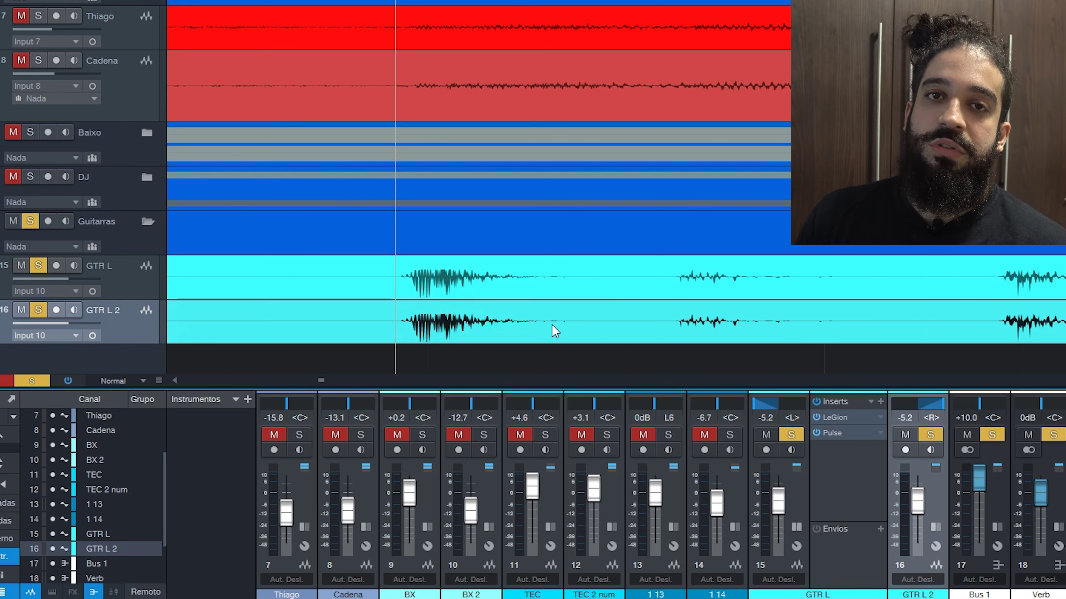
pyautogui.press('w')
pyautogui.press('w')
pyautogui.press('w')
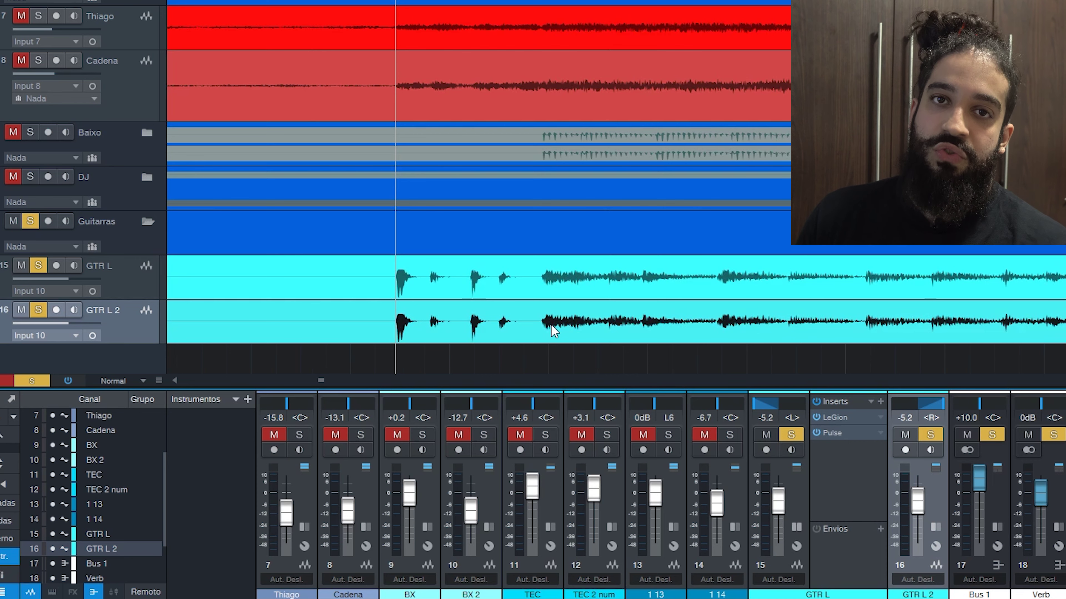
pyautogui.press('space')
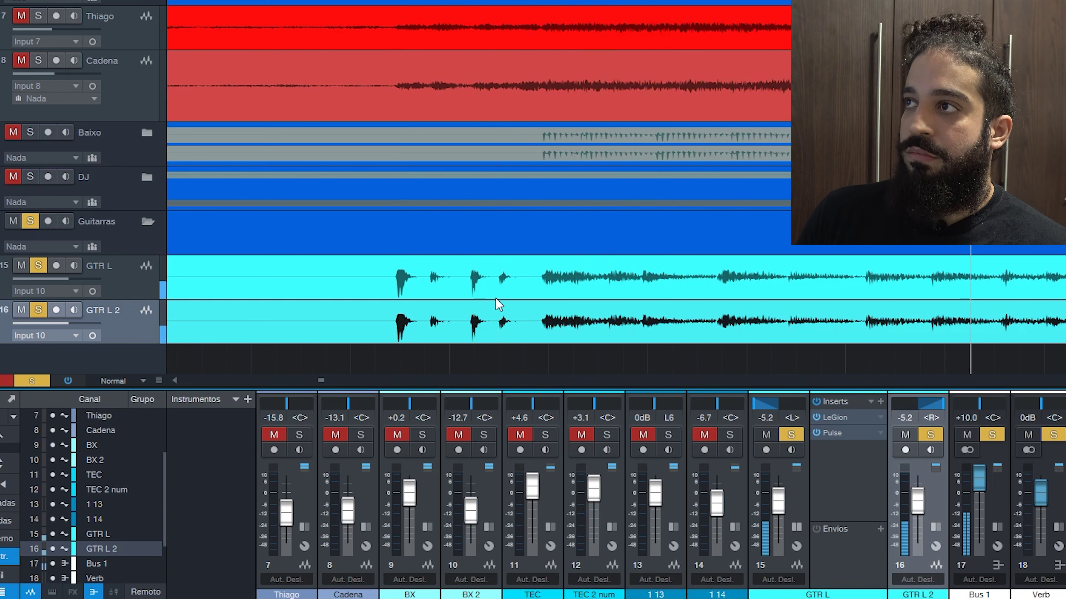
pyautogui.press('space')
# Shift the GTR L 2 clip slightly later in time so its first note starts just after the one on GTR L.
pyautogui.press('e')
pyautogui.press('e')
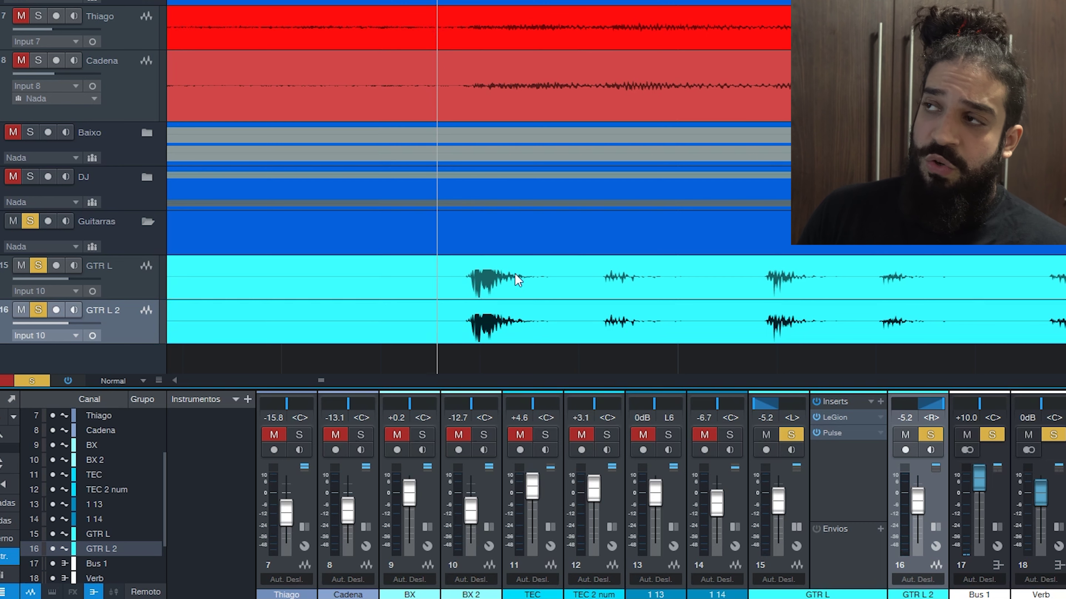
pyautogui.press('e')
pyautogui.press('e')
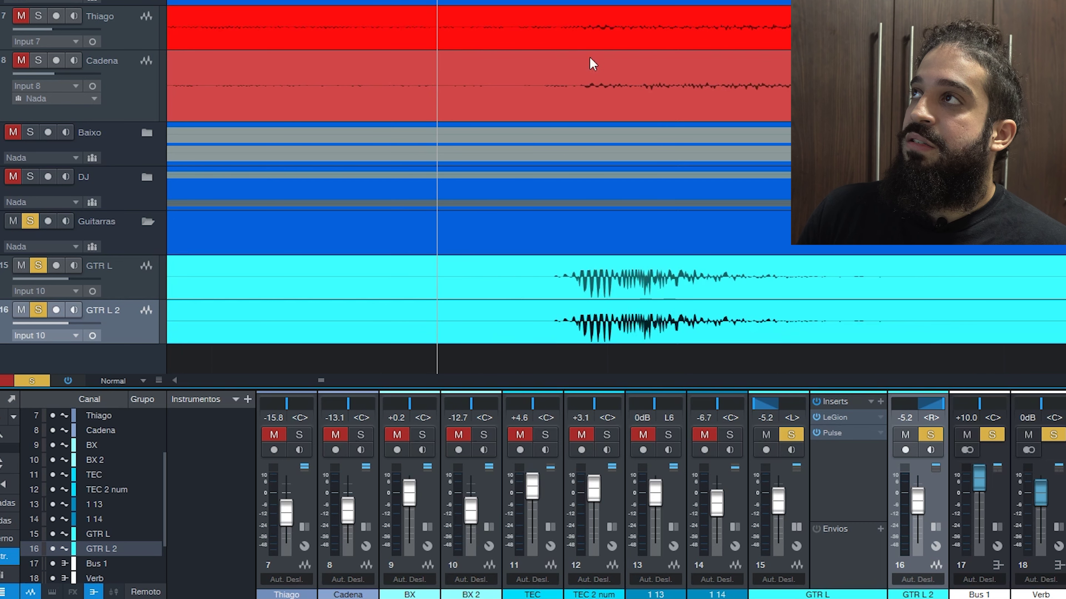
pyautogui.press('e')
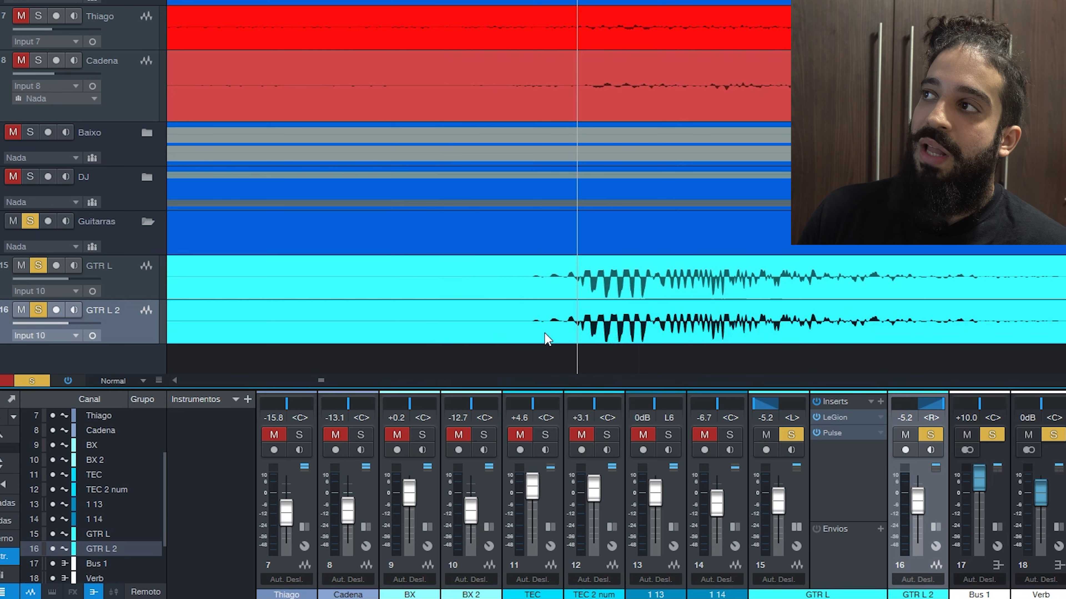
pyautogui.moveTo(515, 329); pyautogui.dragTo(575, 330)
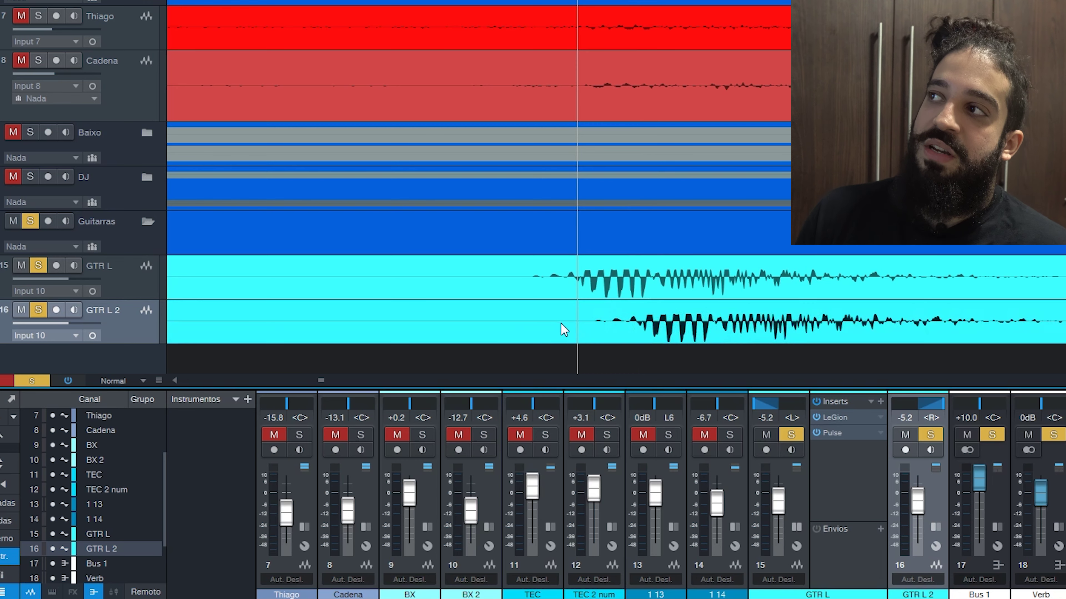
# Play GTR L and the delayed GTR L 2 together to hear the stereo effect.
pyautogui.press('w')
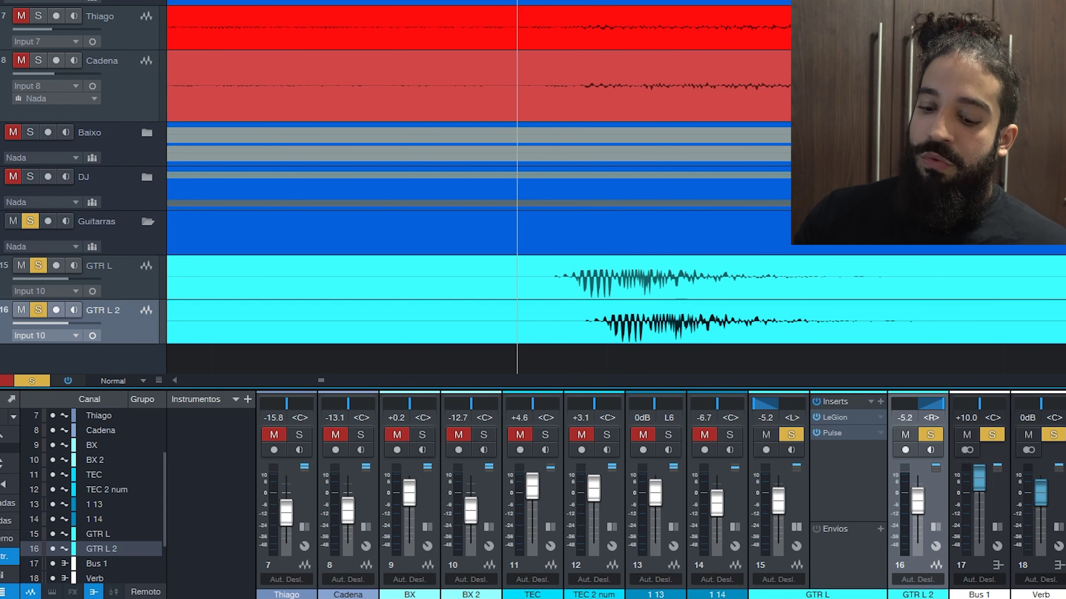
pyautogui.press('w')
pyautogui.press('w')
pyautogui.press('w')
pyautogui.press('w')
pyautogui.press('w')
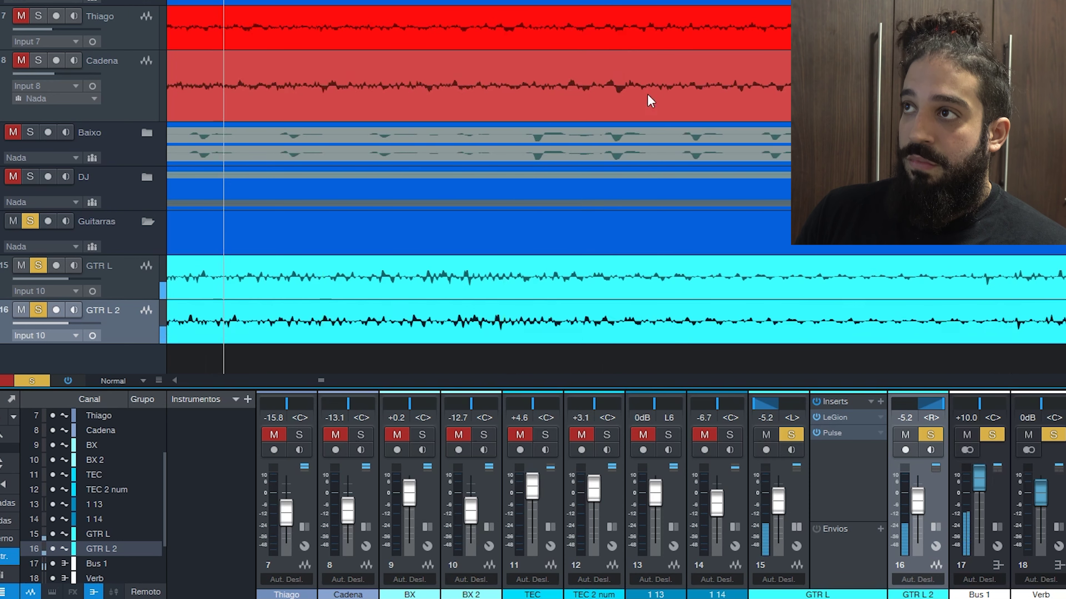
pyautogui.press('w')
pyautogui.press('w')
pyautogui.press('w')
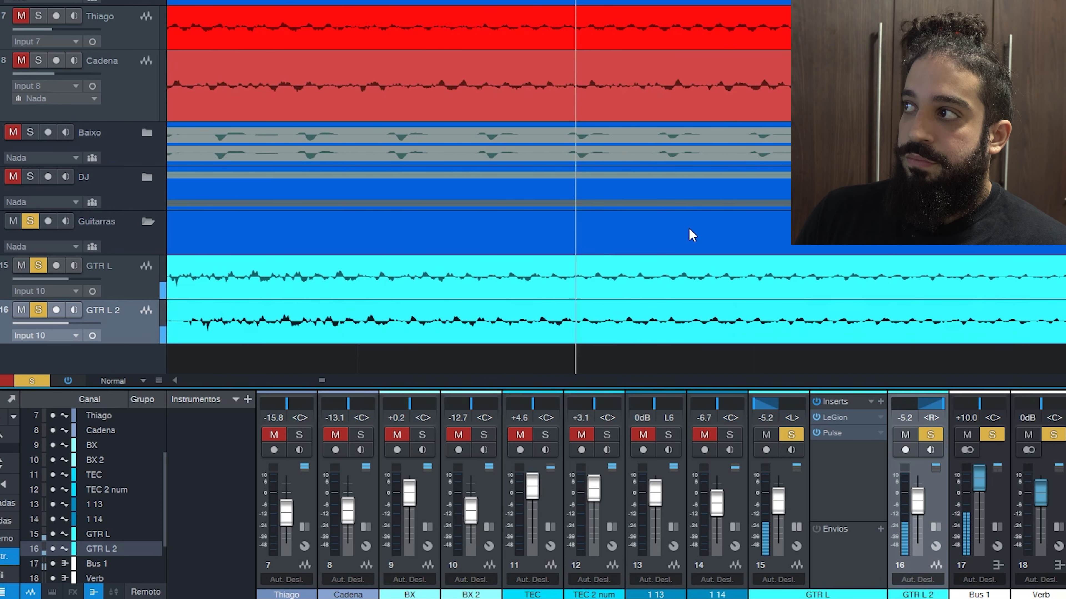
pyautogui.press('space')
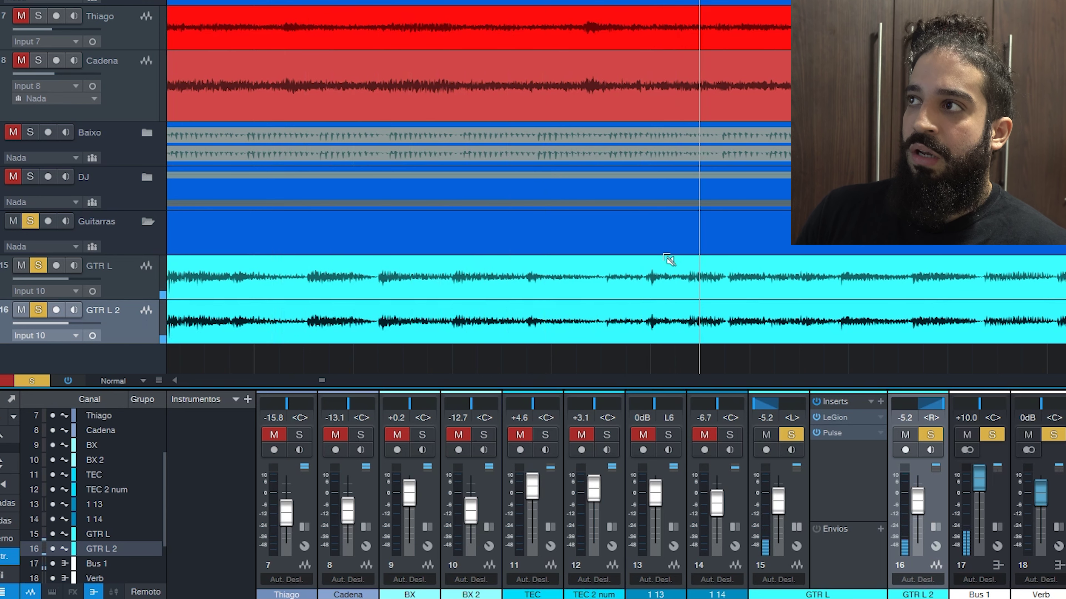
pyautogui.press('space')
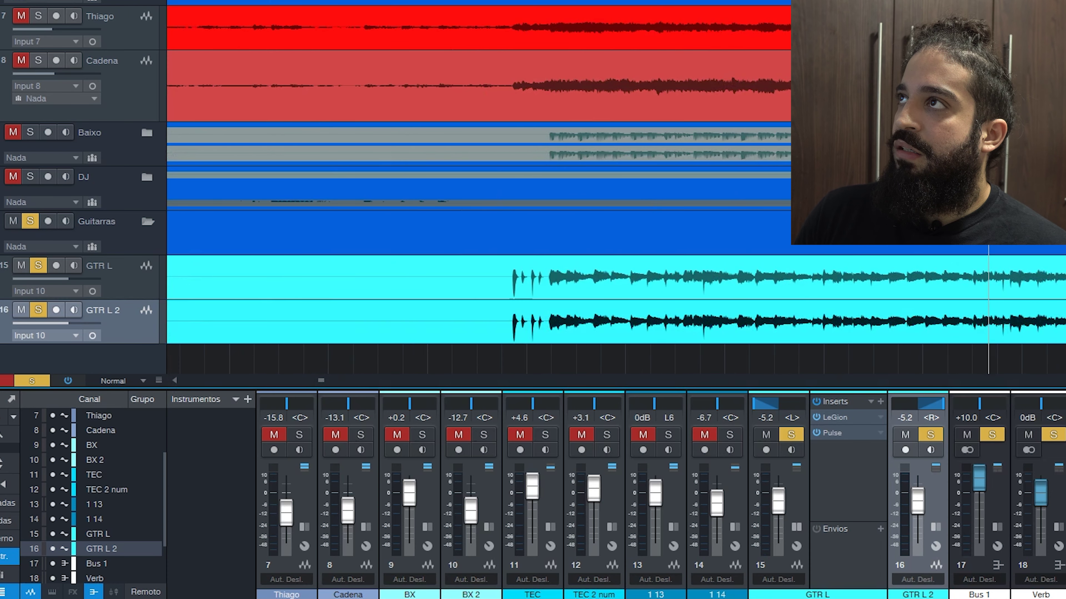
pyautogui.press('space')
# Move the GTR L 2 clip slightly further behind GTR L and play both guitars.
pyautogui.press('e')
pyautogui.press('e')
pyautogui.press('e')
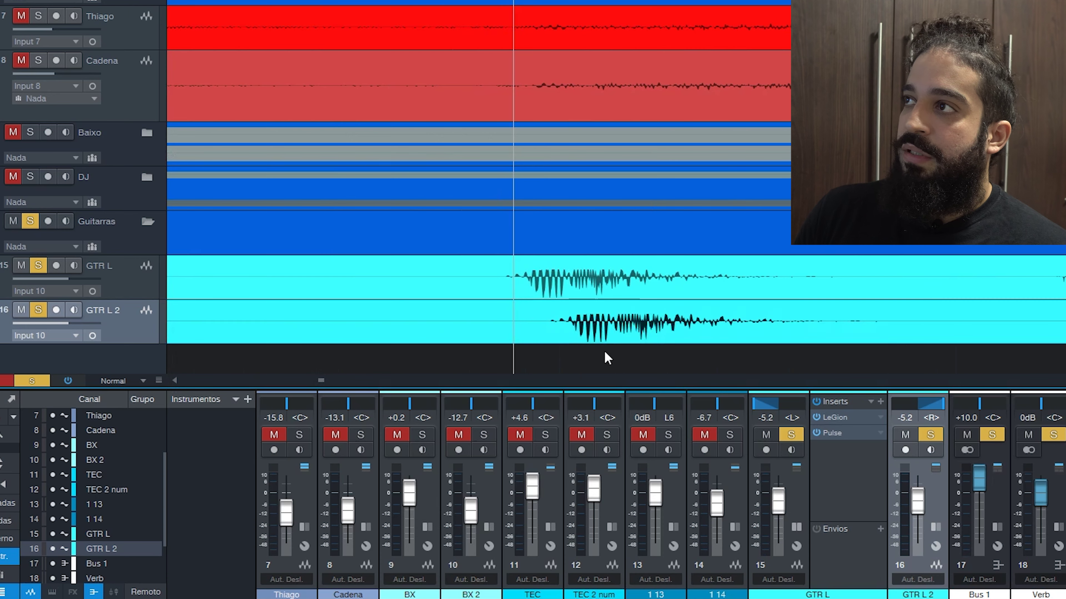
pyautogui.press('w')
pyautogui.press('w')
pyautogui.press('w')
pyautogui.press('w')
pyautogui.press('w')
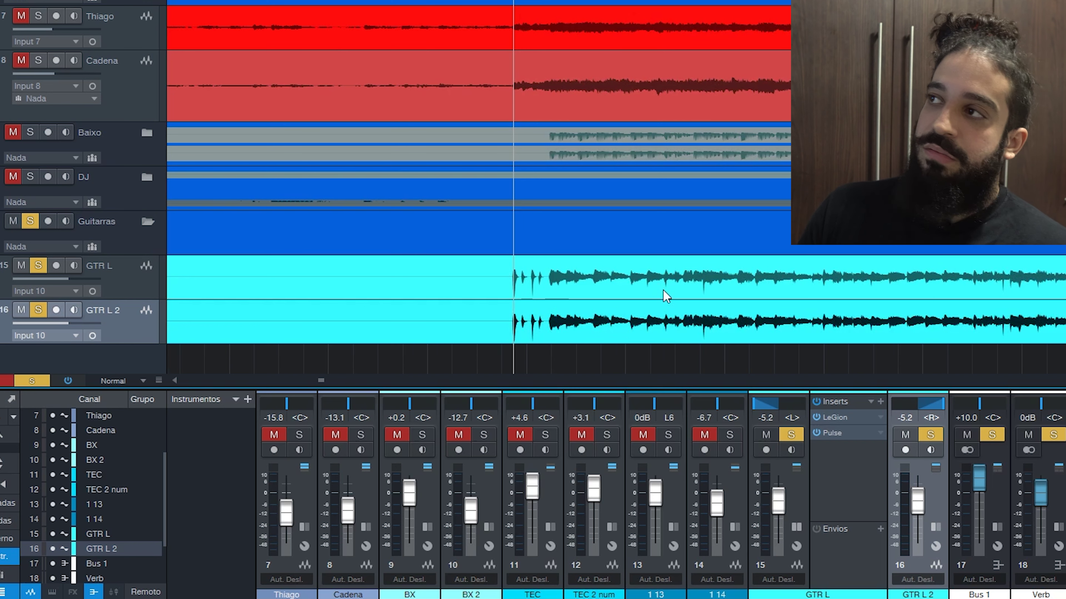
pyautogui.press('space')
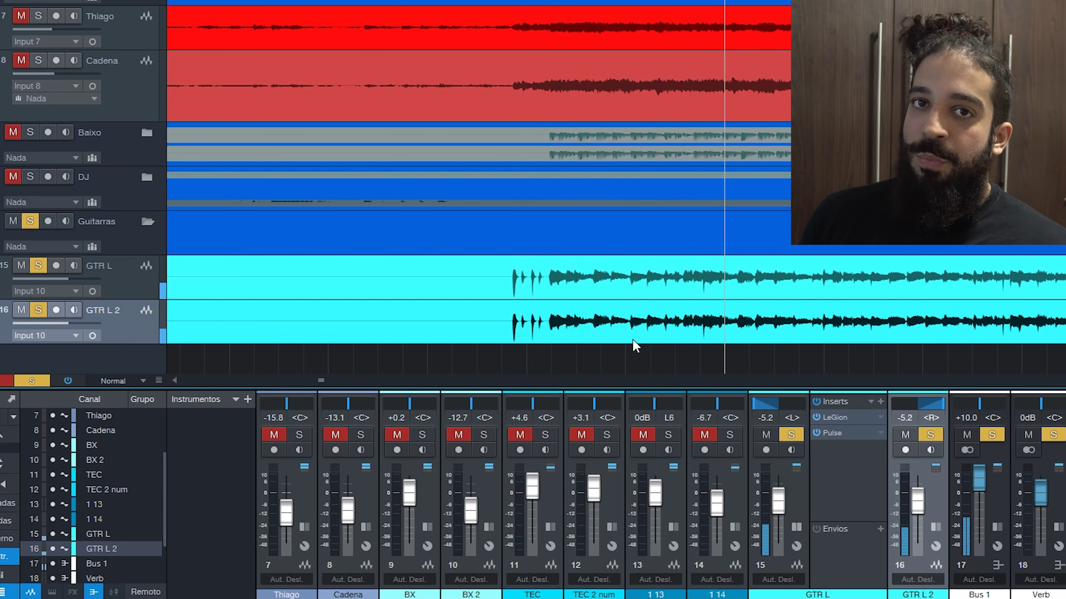
# Expand the GTR L 2 mixer channel to show its inserts and sends.
pyautogui.click(926, 595)
pyautogui.hscroll(6, 661, 495)
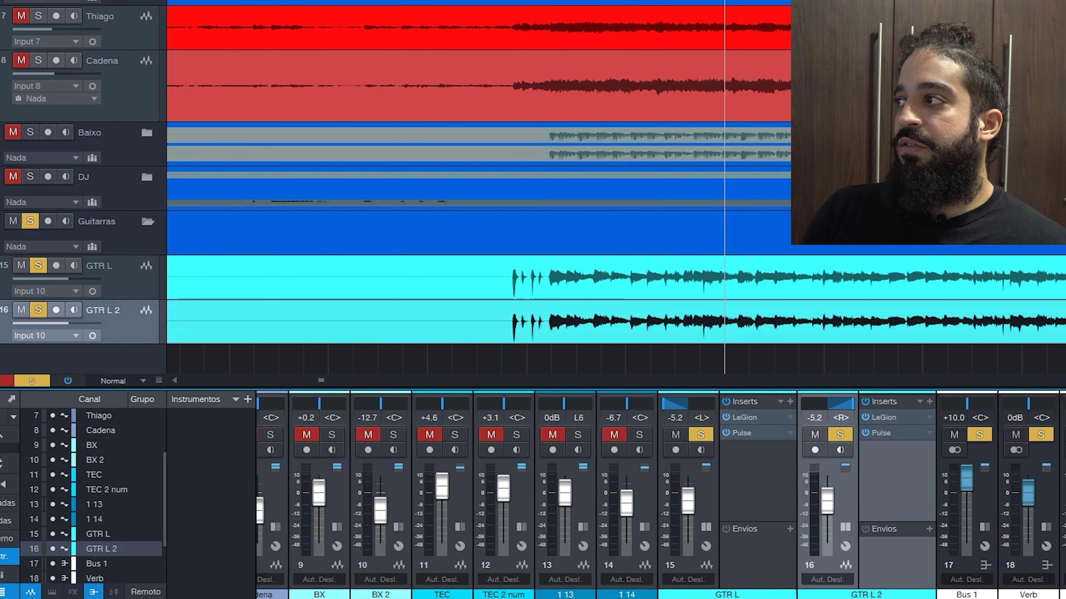